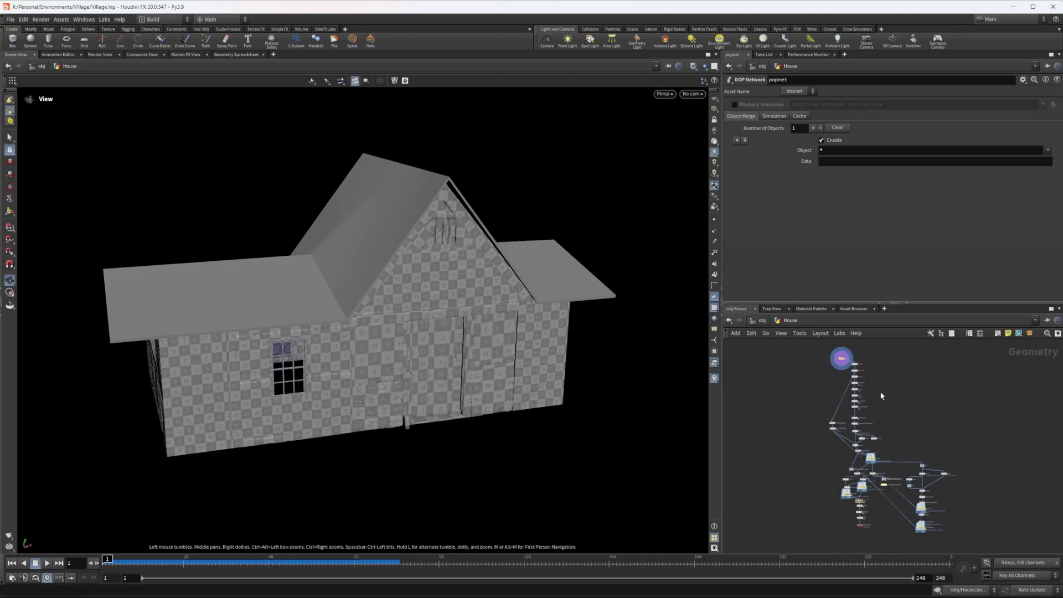
Move the House file node above convert1 and display the output of transform1
scroll(861, 431, "up", 10)
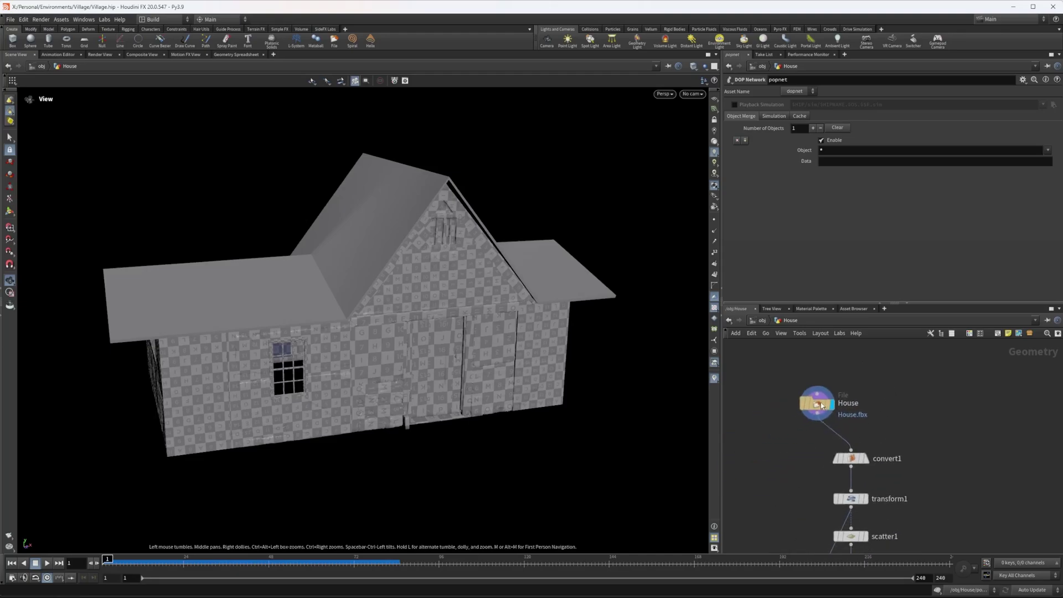
left_click_drag(822, 405, 849, 412)
mouse_move(869, 451)
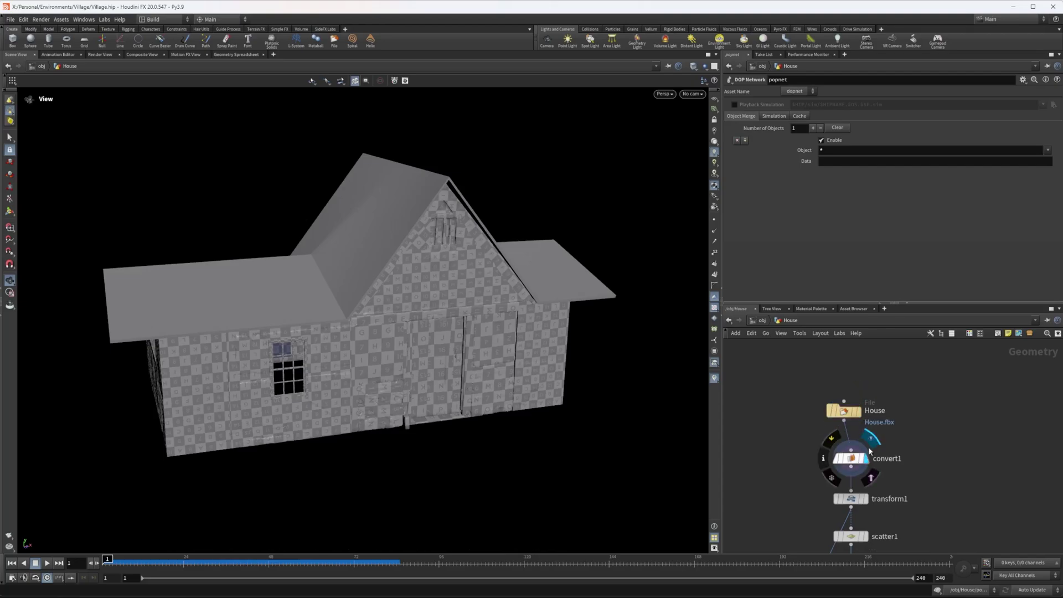
left_click(865, 498)
Frame the house in the viewport and turn on the reference grid
key("space+g")
left_click_drag(394, 398, 527, 371)
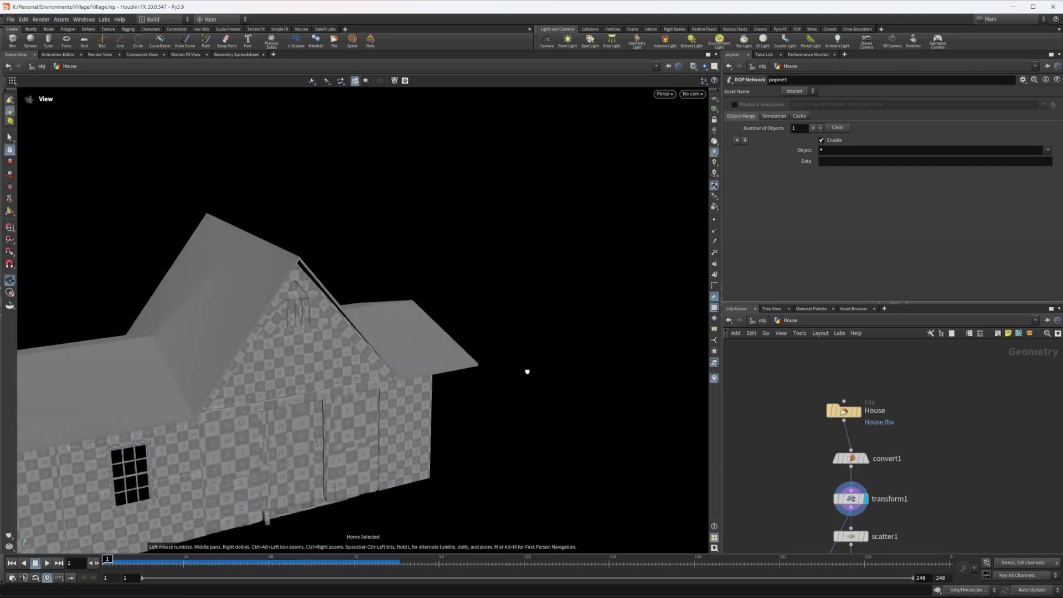
middle_click_drag(382, 311, 548, 221)
left_click(714, 99)
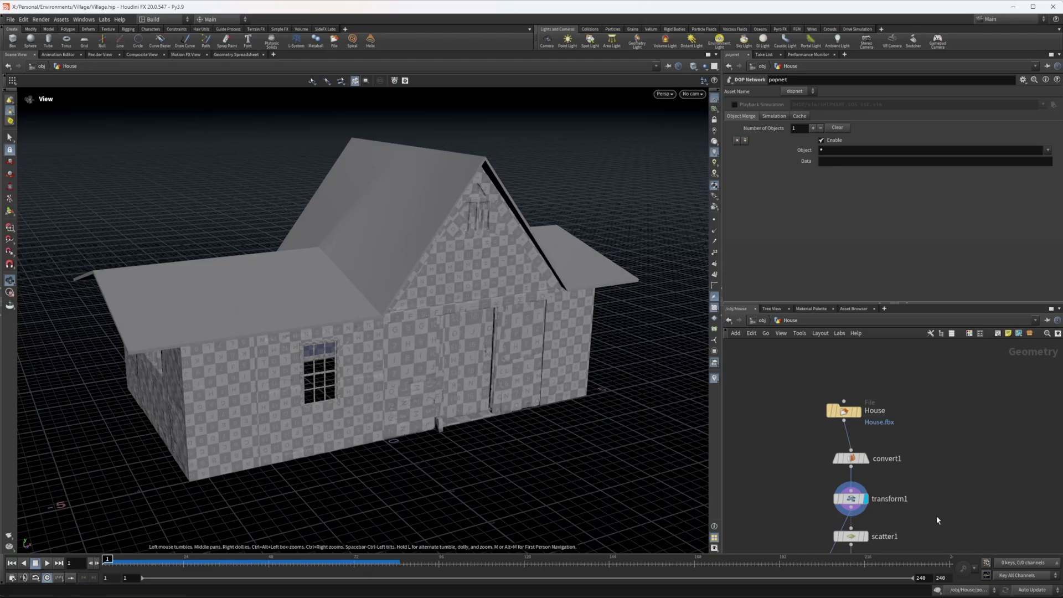
Display the points produced by scatter1 and examine them across the house surface
middle_click_drag(936, 516, 919, 377)
left_click(876, 380)
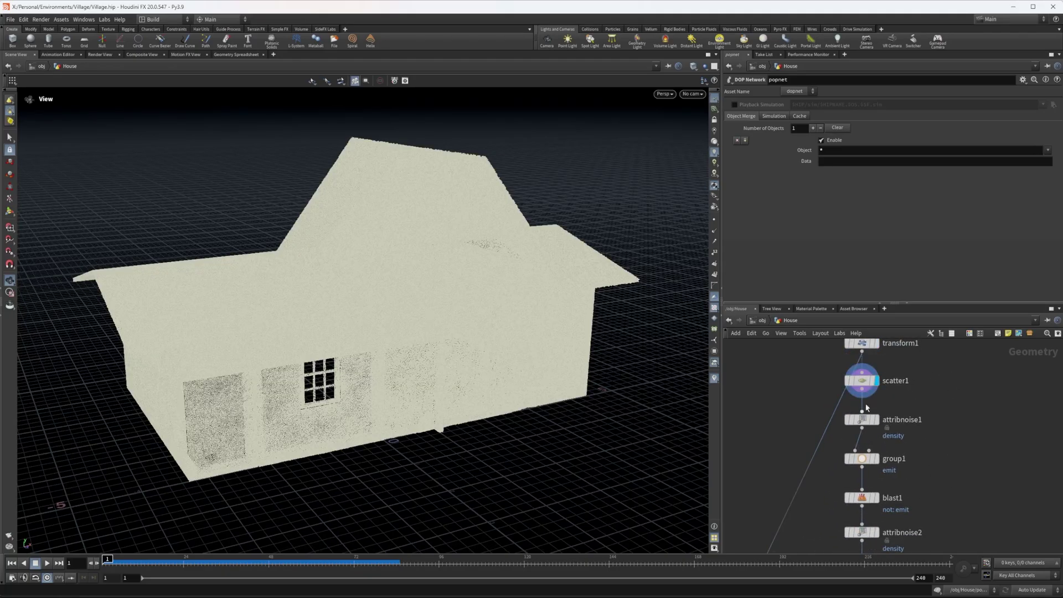
left_click_drag(455, 355, 433, 382)
middle_click_drag(934, 444, 944, 443)
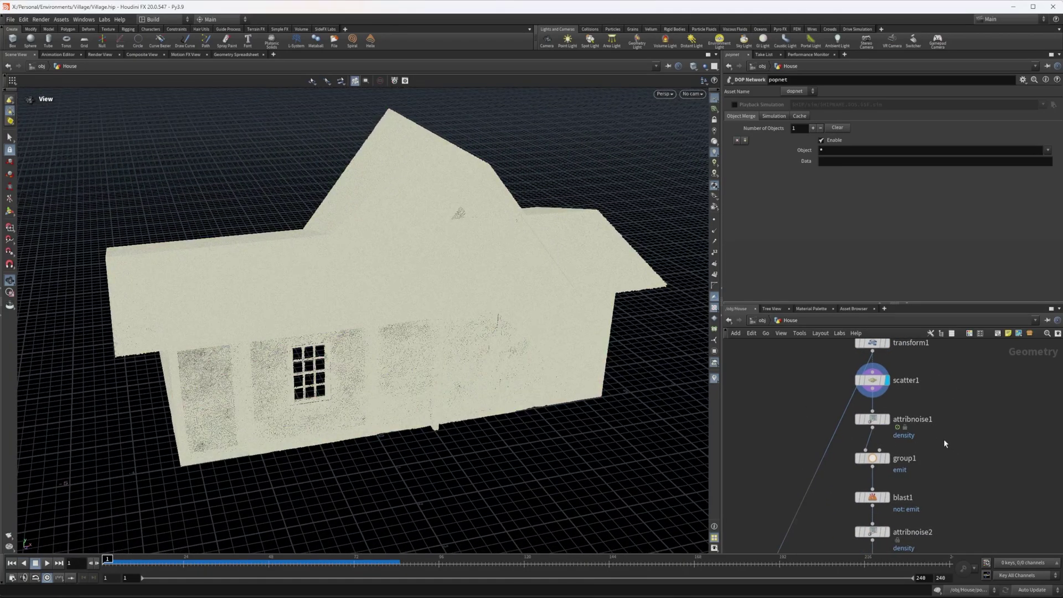
Display attribnoise1 with its parameters and scrub the timeline to examine the animated density noise
left_click(869, 419)
left_click(886, 419)
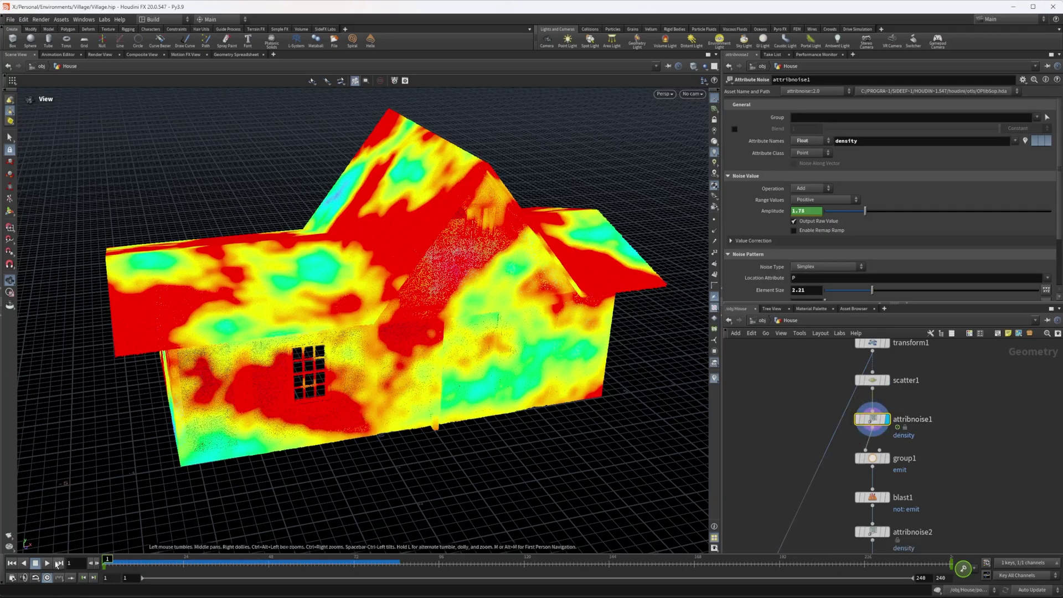
left_click_drag(106, 559, 42, 542)
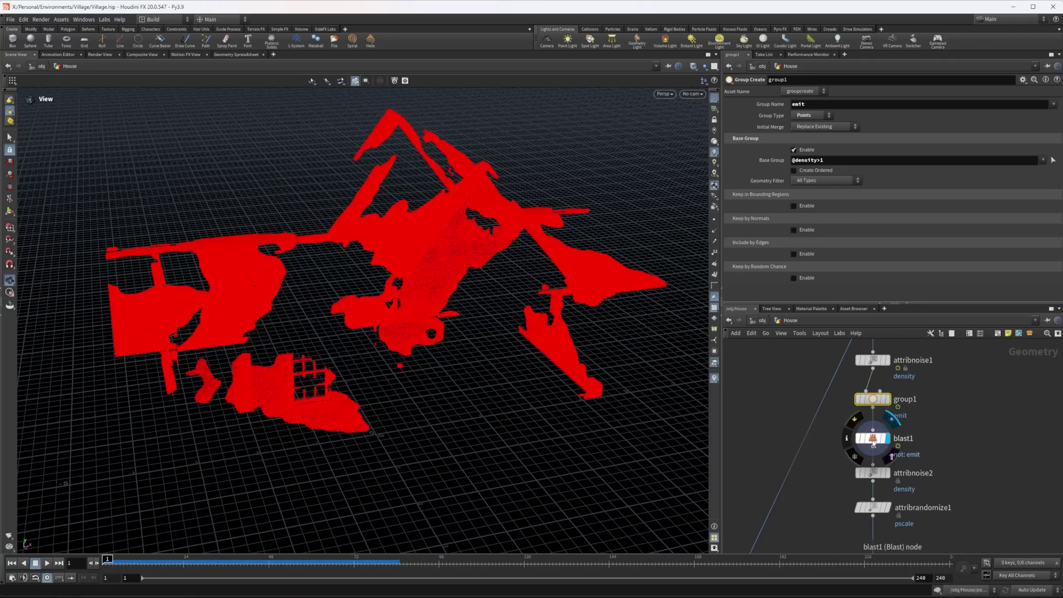
Display blast1 to isolate the emit group and scrub through the frames to examine the emission pattern
left_click(886, 438)
left_click_drag(835, 445, 928, 431)
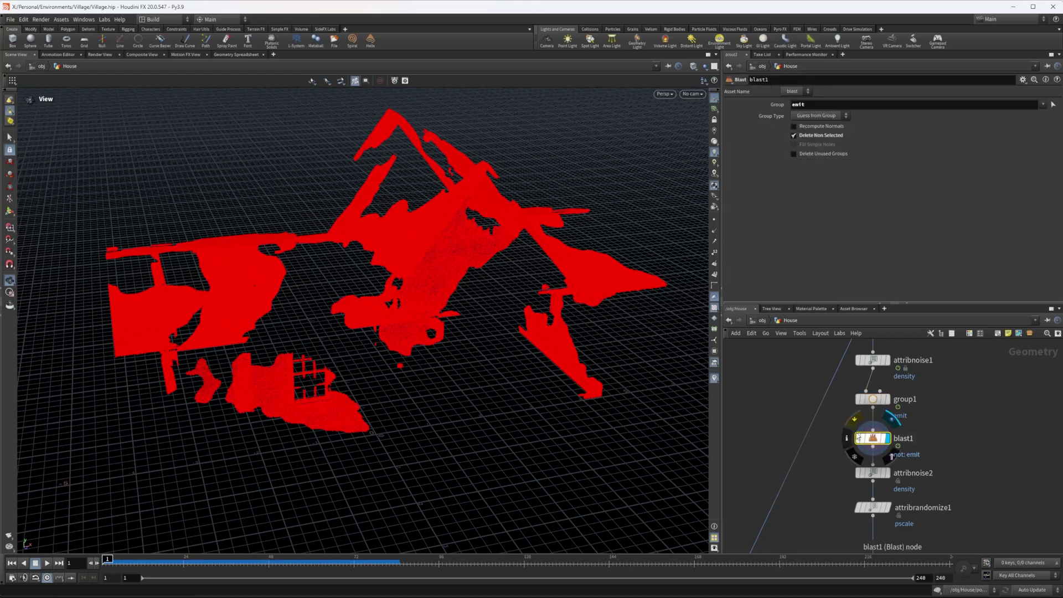
middle_click_drag(853, 437, 851, 389)
left_click_drag(109, 559, 226, 579)
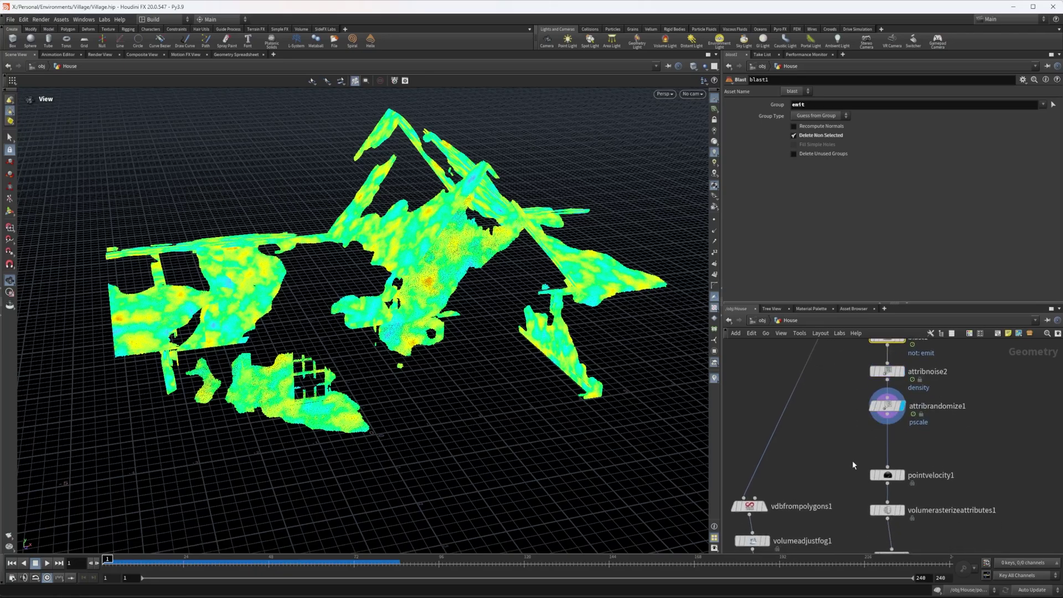
Review the attributes rasterized by volumerasterizeattributes1, and examine blast2 and name2 below it
middle_click_drag(843, 475, 850, 370)
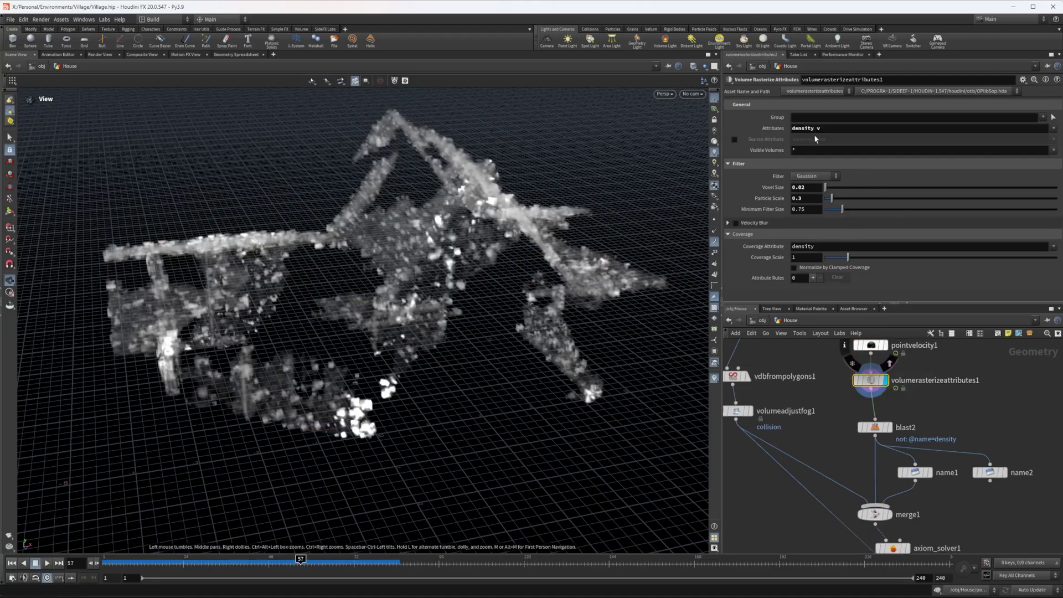
triple_click(813, 128)
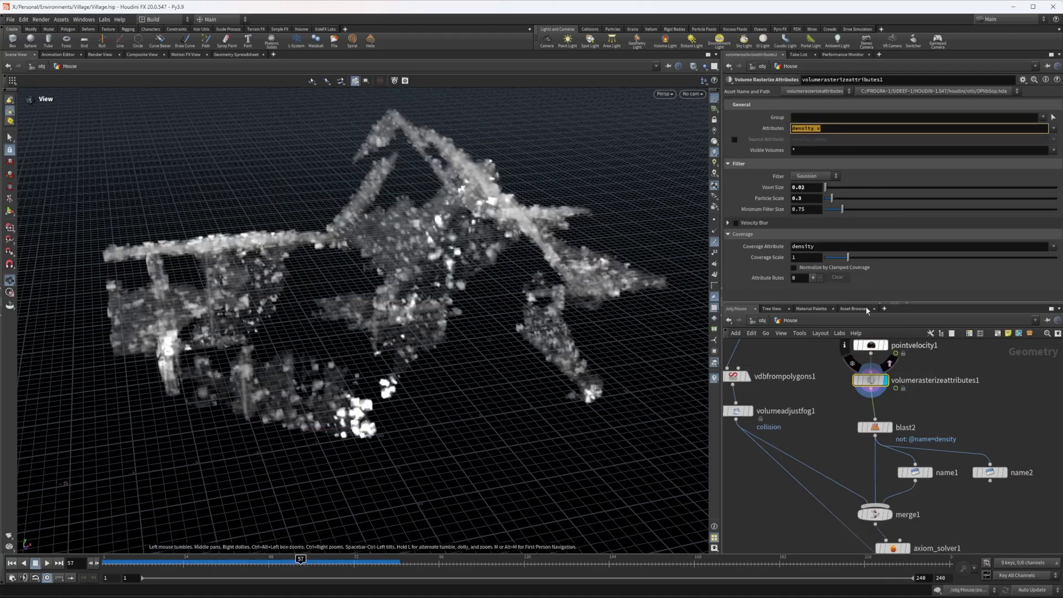
left_click(888, 427)
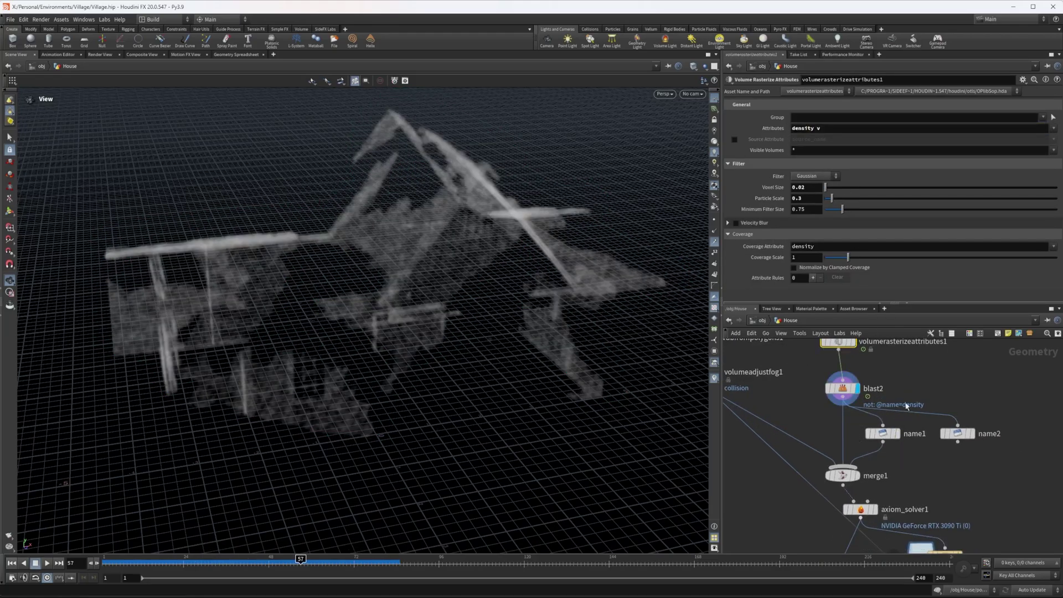
left_click(946, 387)
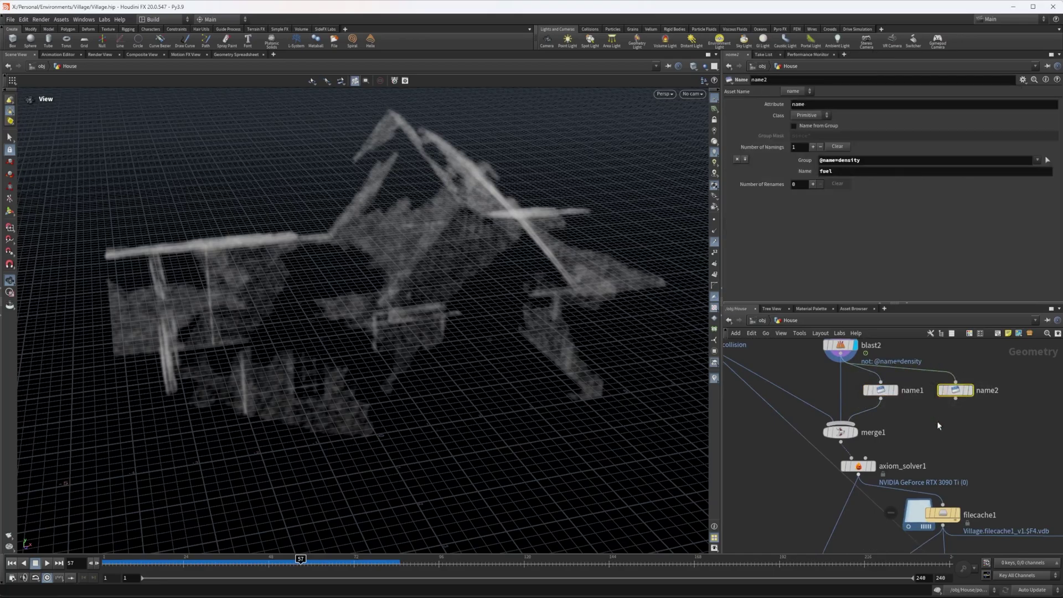
Examine the collision branch by displaying vdbfrompolygons1 followed by volumeadjustfog1
middle_click_drag(799, 450, 816, 460)
middle_click_drag(768, 434, 850, 529)
left_click_drag(752, 379, 835, 491)
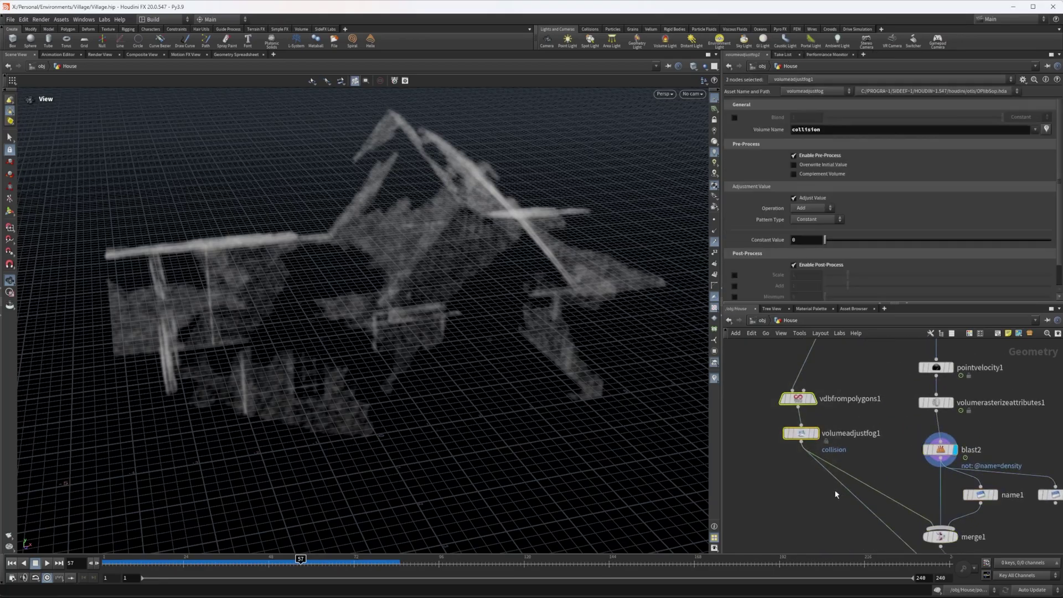
left_click(842, 384)
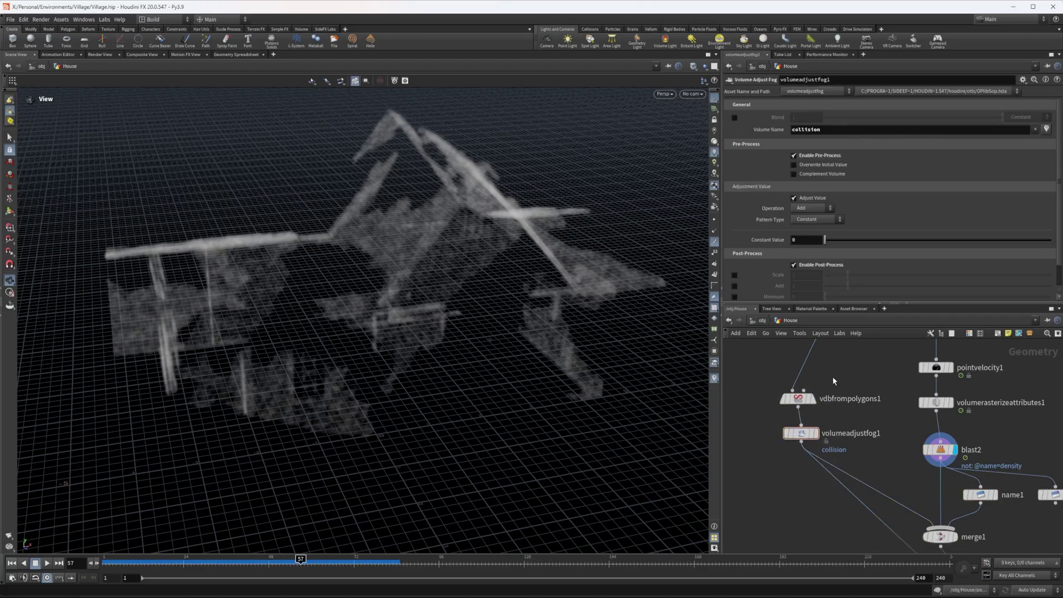
left_click(813, 399)
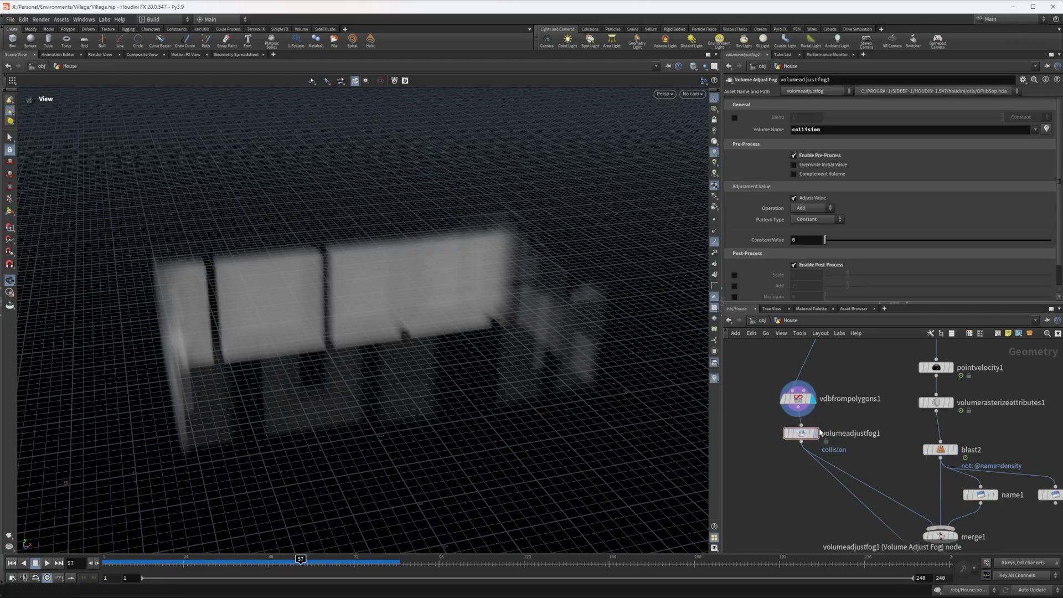
left_click(816, 433)
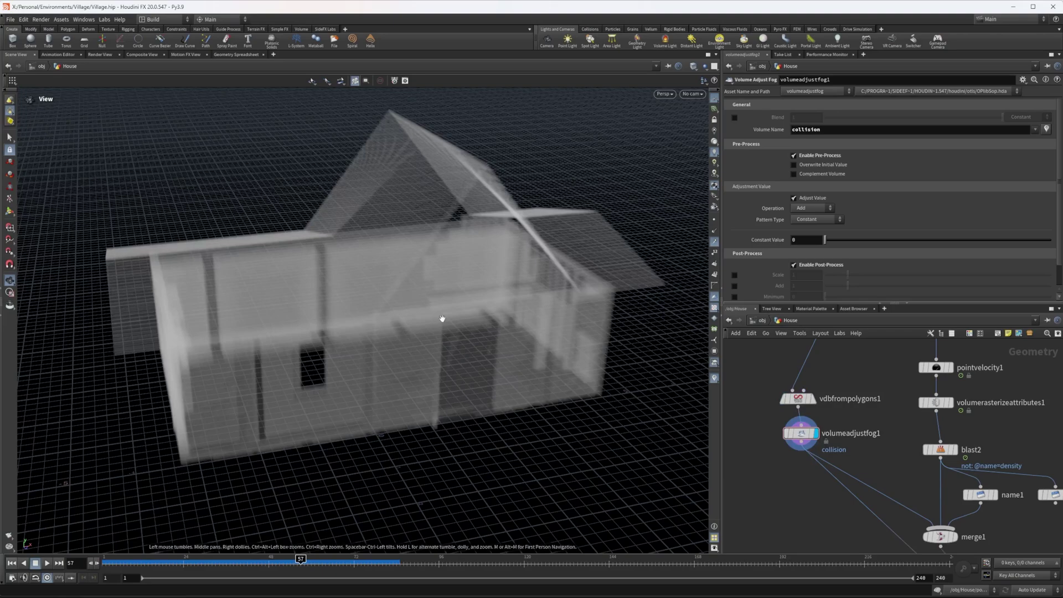
Trace the connections of volumeadjustfog1 and bring up the settings of vdbfrompolygons1 for review
middle_click_drag(897, 545, 874, 492)
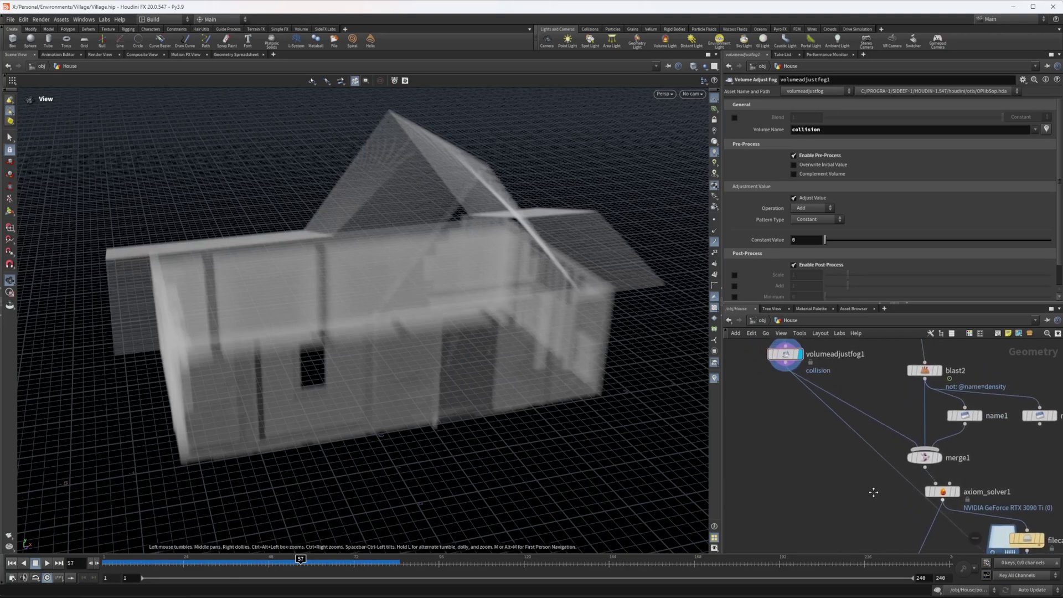
left_click(784, 354)
middle_click_drag(751, 343, 781, 384)
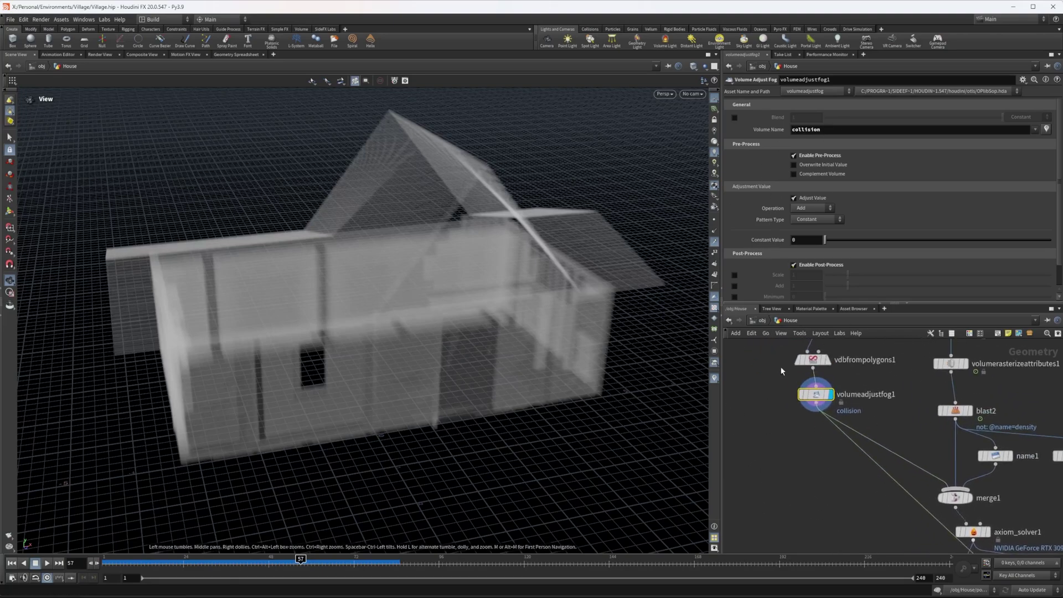
left_click(813, 359)
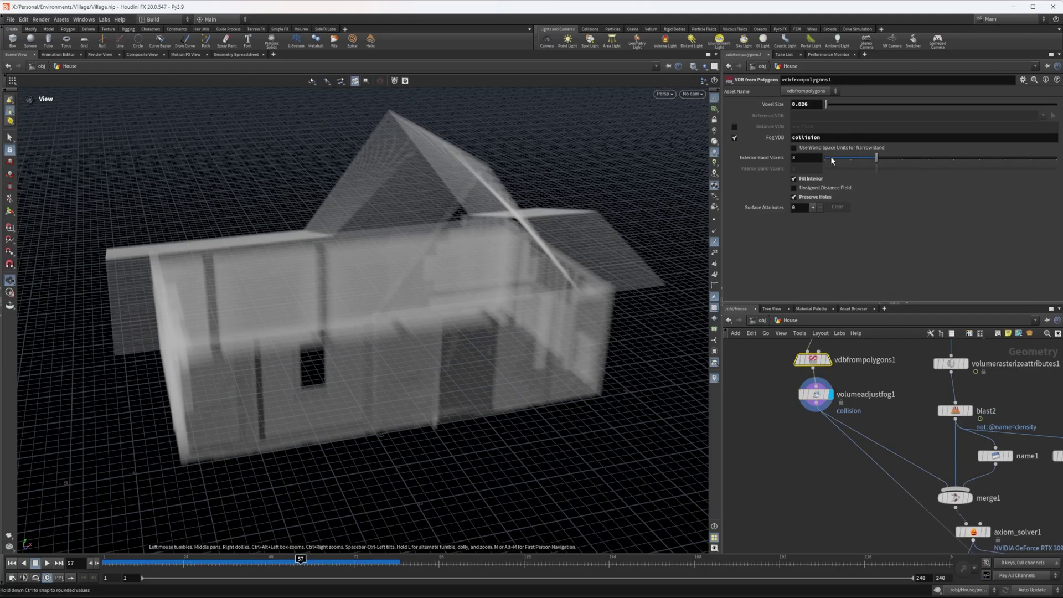
Display the output of pyrobakevolume1 to view the shaded fire, and frame the whole node network
middle_click_drag(778, 430, 764, 388)
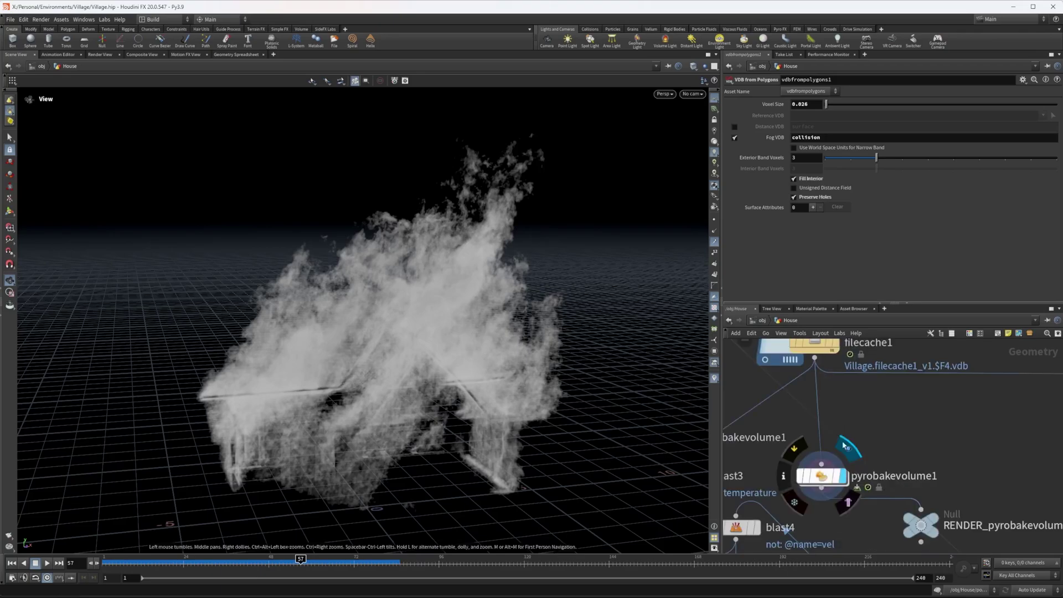
left_click(851, 444)
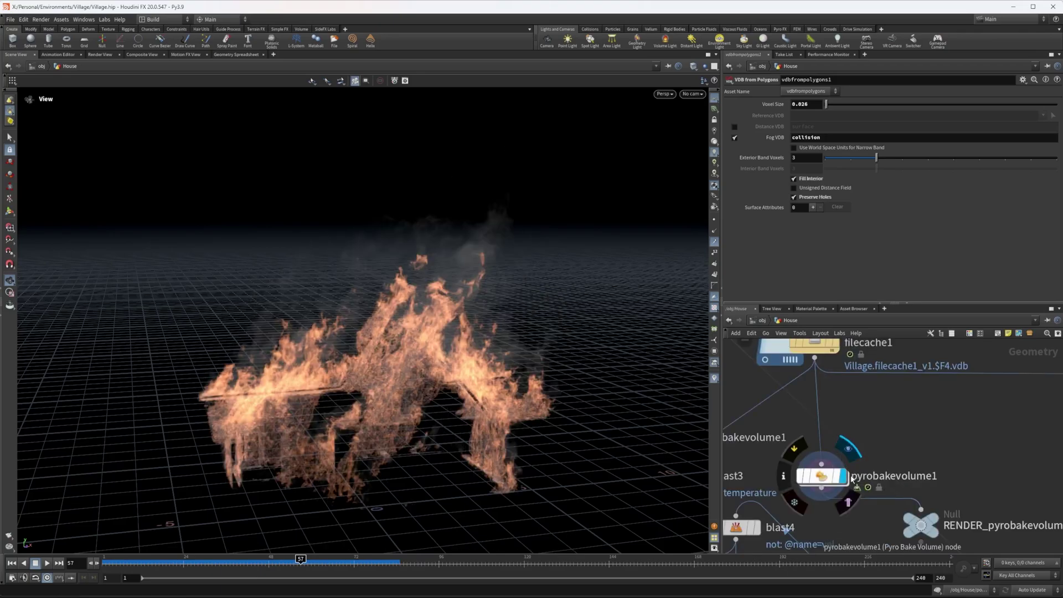
key("h")
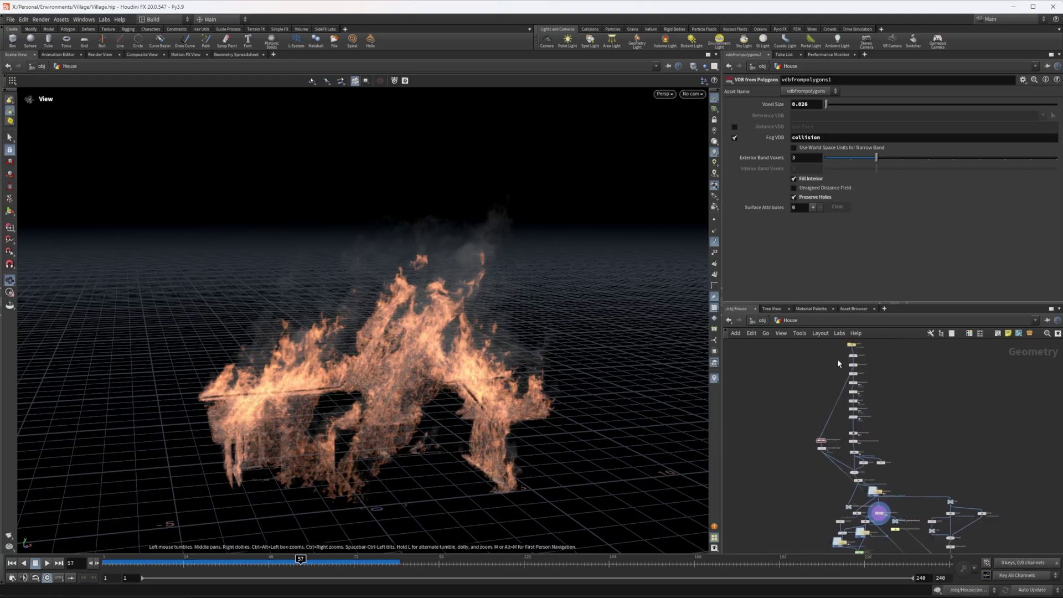
Select the fire source chain from the House node down to axiom_solver1 to point out that part of the network
left_click_drag(838, 348, 897, 499)
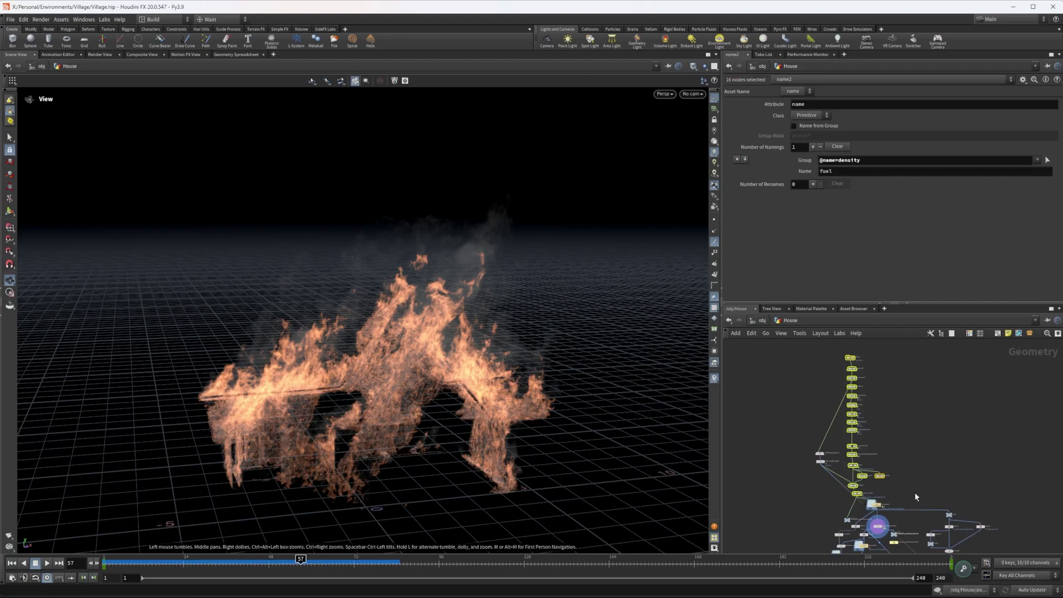
scroll(914, 493, "up", 3)
middle_click_drag(905, 415, 868, 381)
Select the smoke branch of the network, clear the selection and display the smokevelsource file cache
left_click_drag(989, 540, 864, 359)
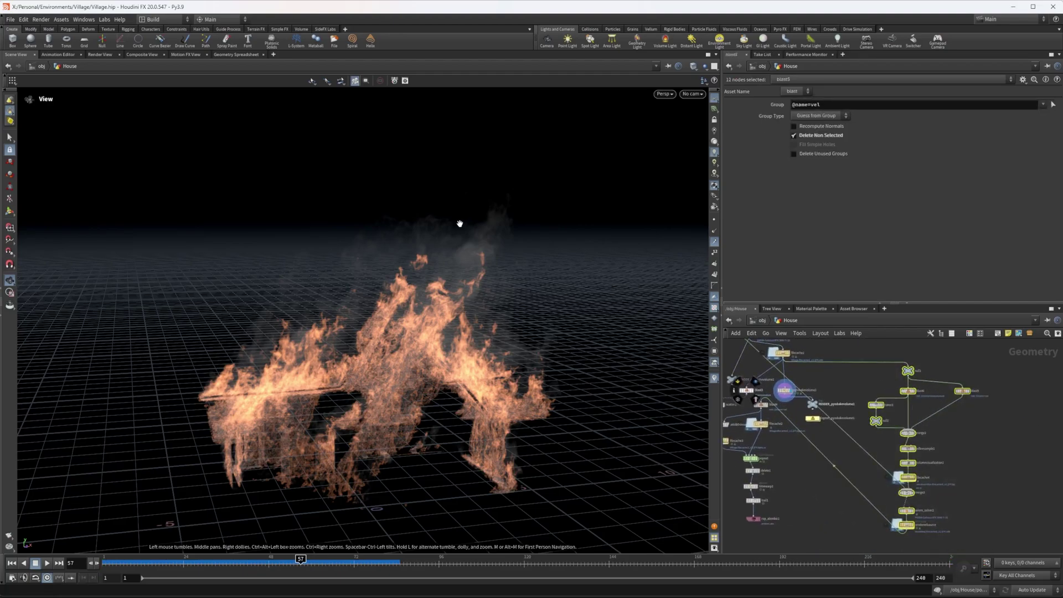
left_click(943, 530)
left_click(914, 525)
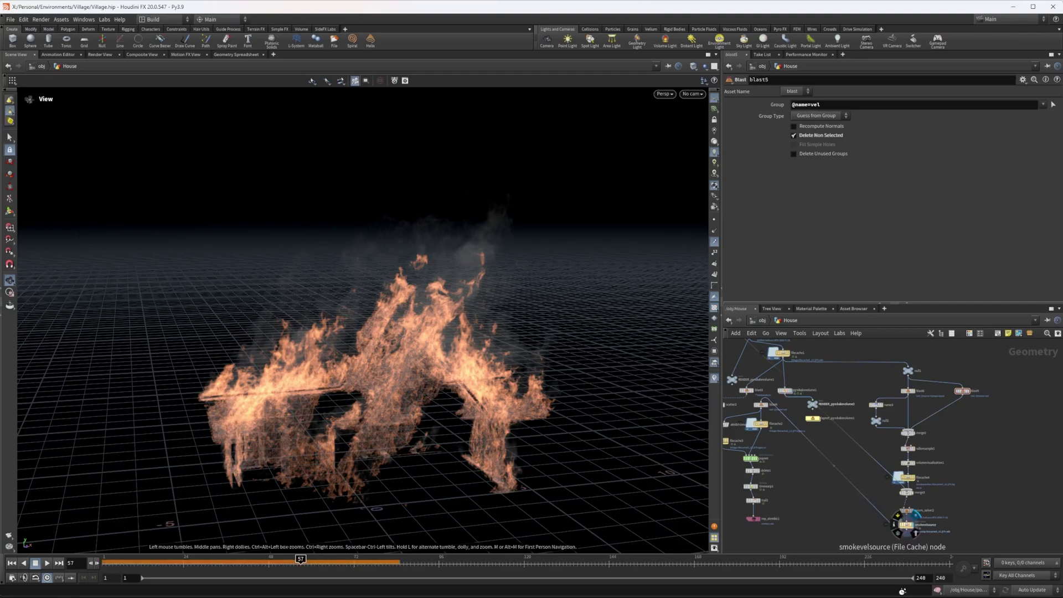
Select the particle branch from blast3 down to the Alembic export node to examine it, and clear the selection
middle_click_drag(790, 509, 875, 535)
scroll(847, 516, "up", 2)
scroll(858, 524, "down", 1)
left_click_drag(746, 387, 885, 551)
middle_click_drag(882, 519, 879, 488)
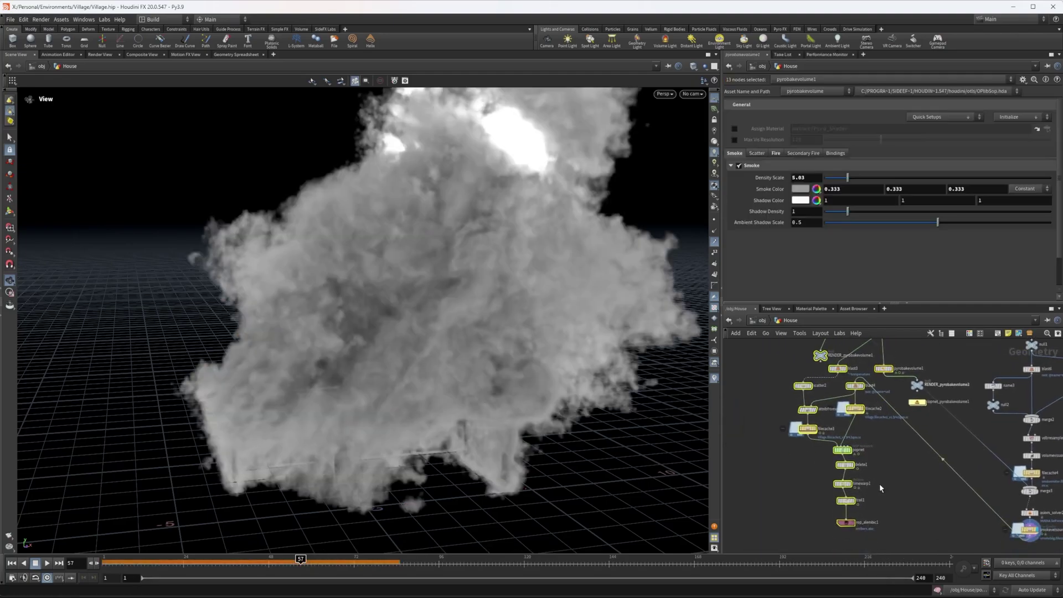
left_click(880, 488)
Bring up the simulation settings of axiom_solver1
mouse_move(856, 499)
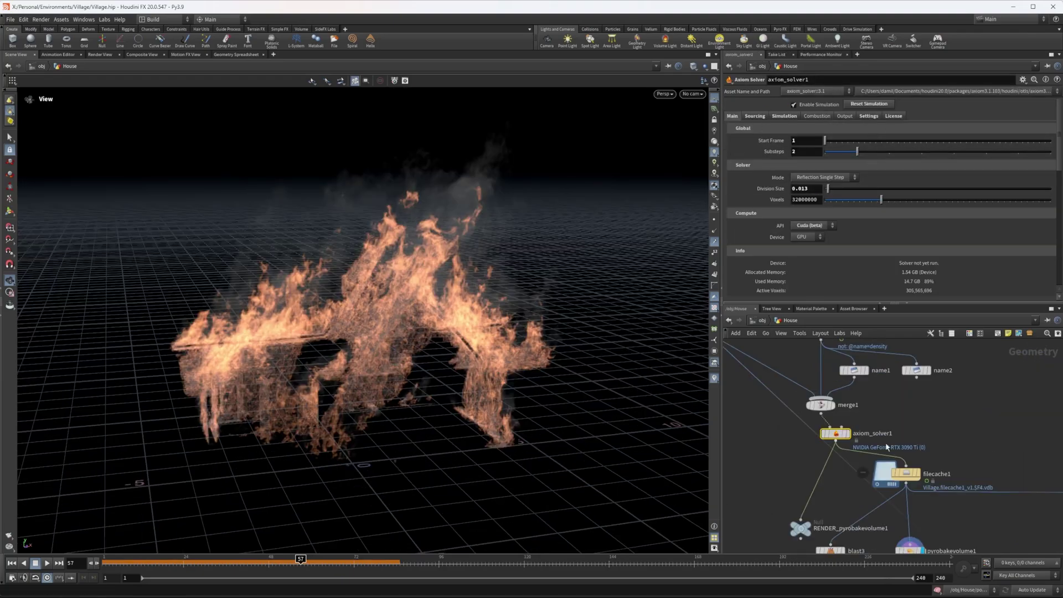
mouse_move(841, 435)
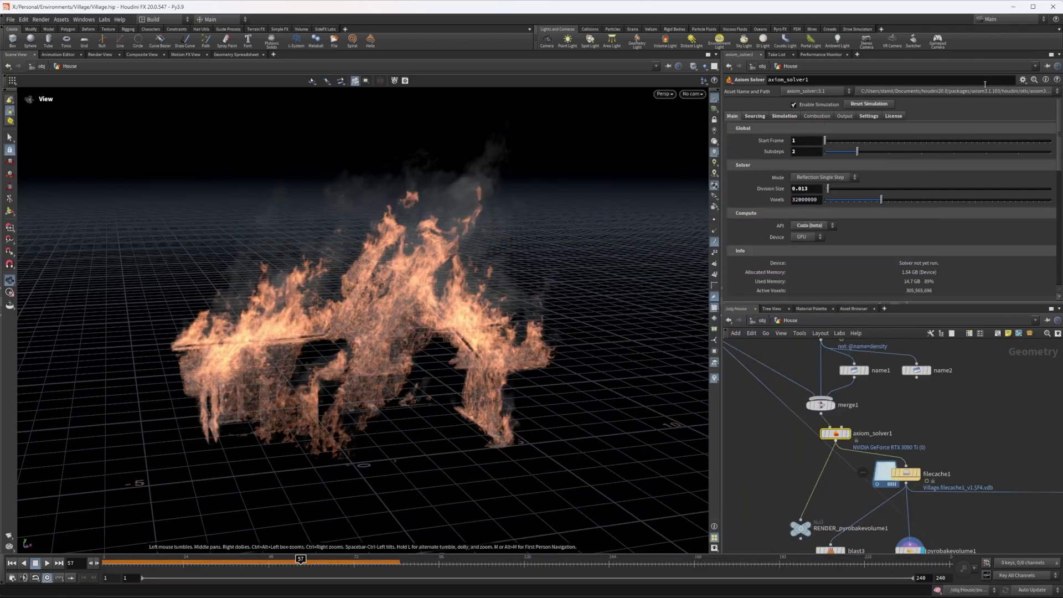
left_click(785, 116)
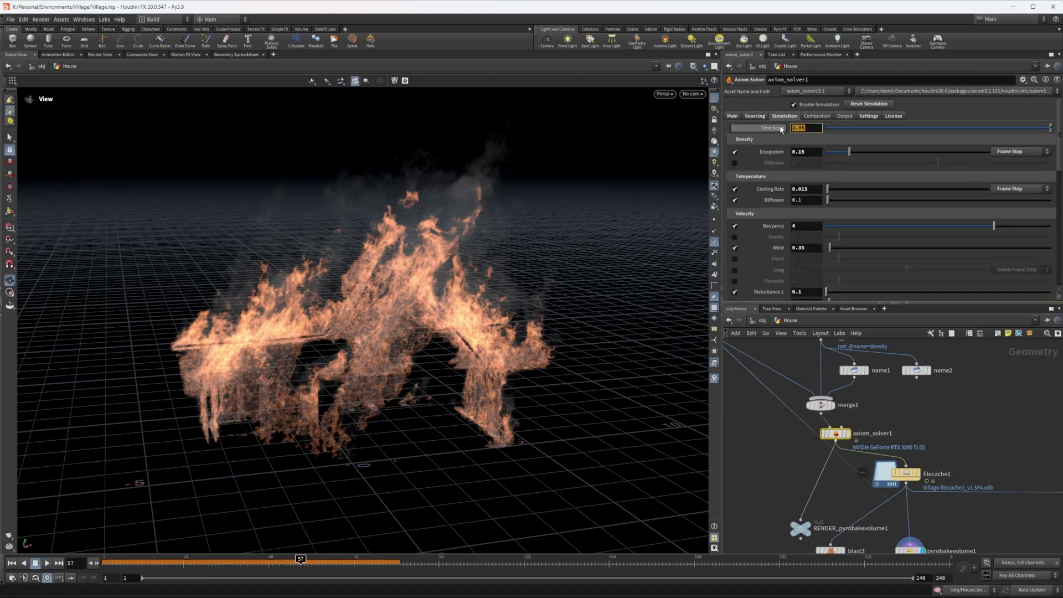
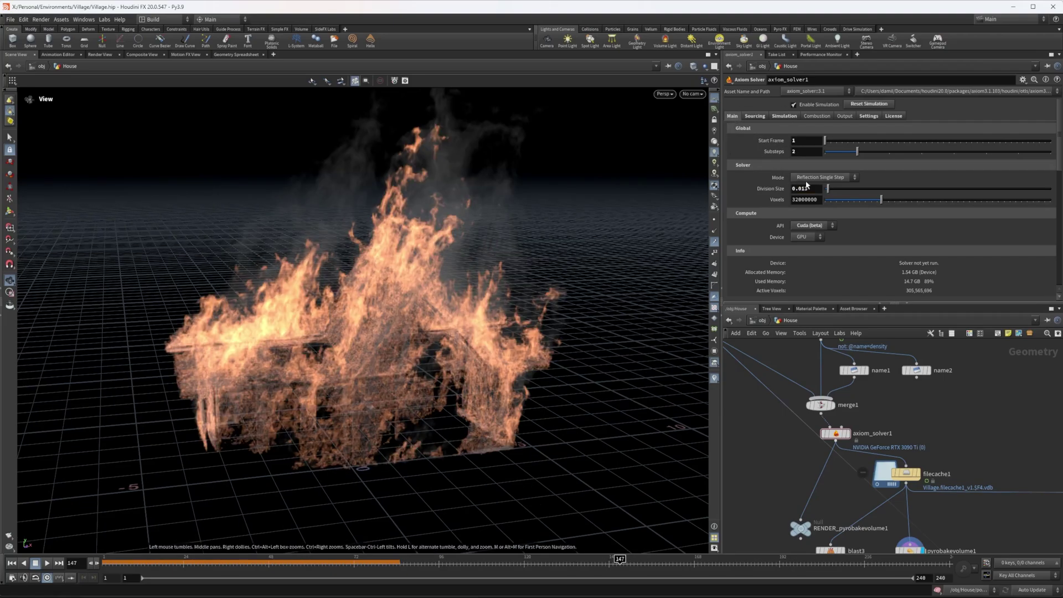
Examine axiom_solver1's Division Size and its source Temperature and Velocity settings, and bring up the simulation settings
double_click(804, 189)
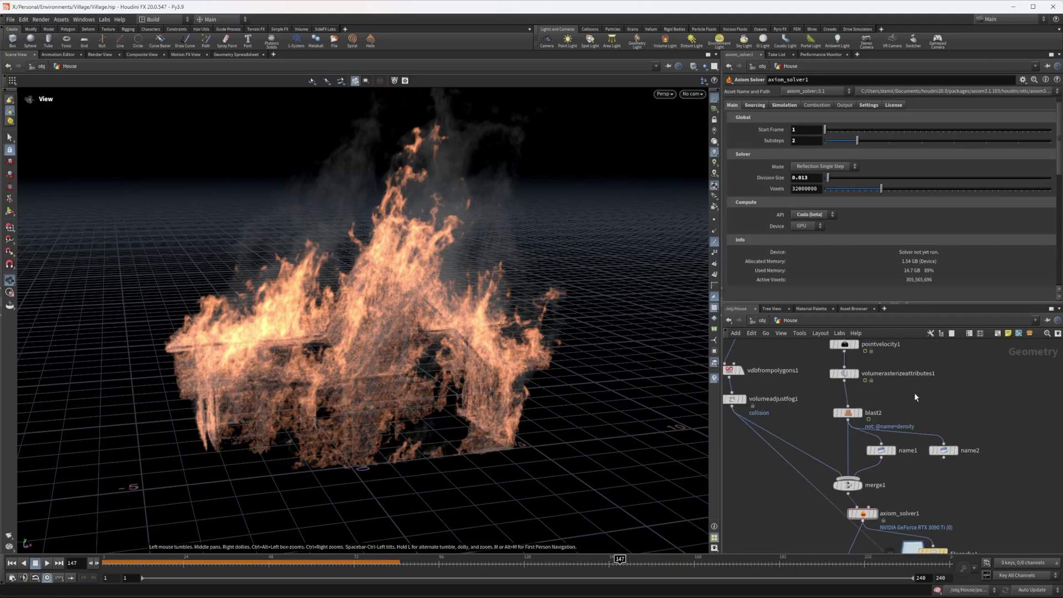
left_click(853, 377)
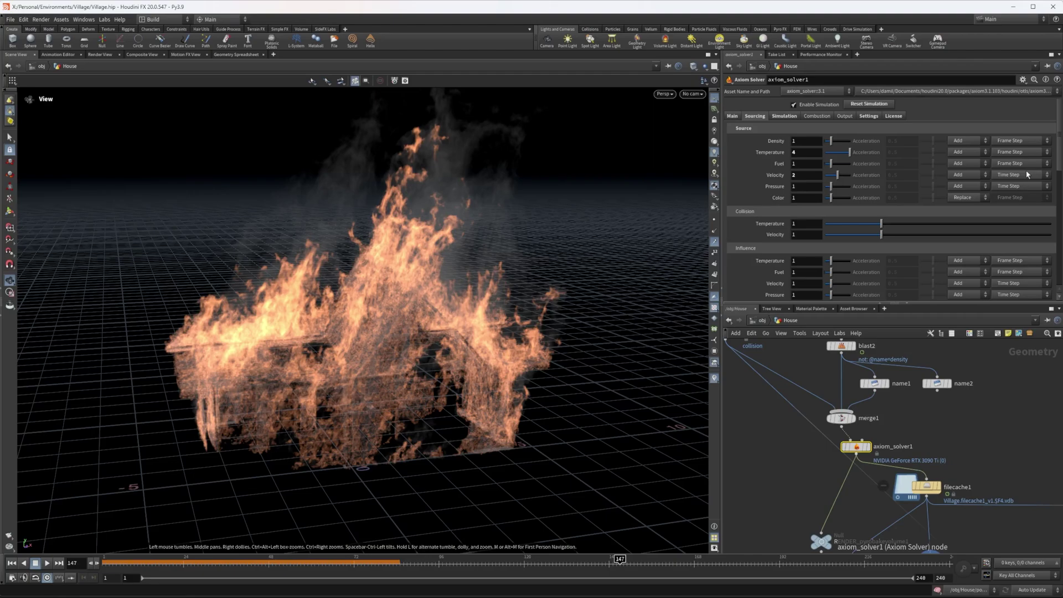
left_click(806, 152)
left_click(964, 150)
left_click(948, 113)
left_click(817, 178)
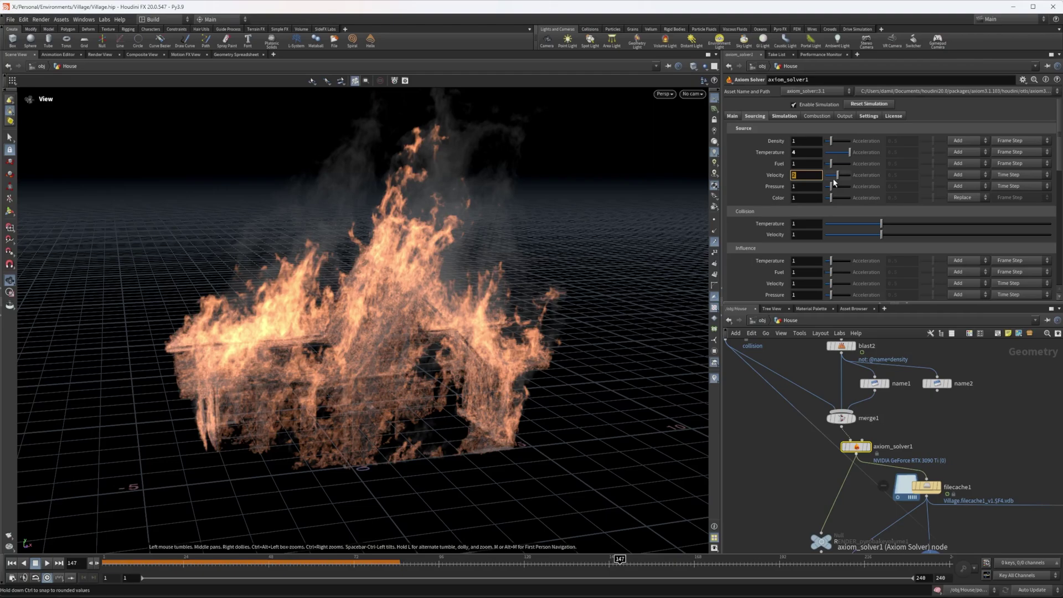
scroll(811, 297, "down", 1)
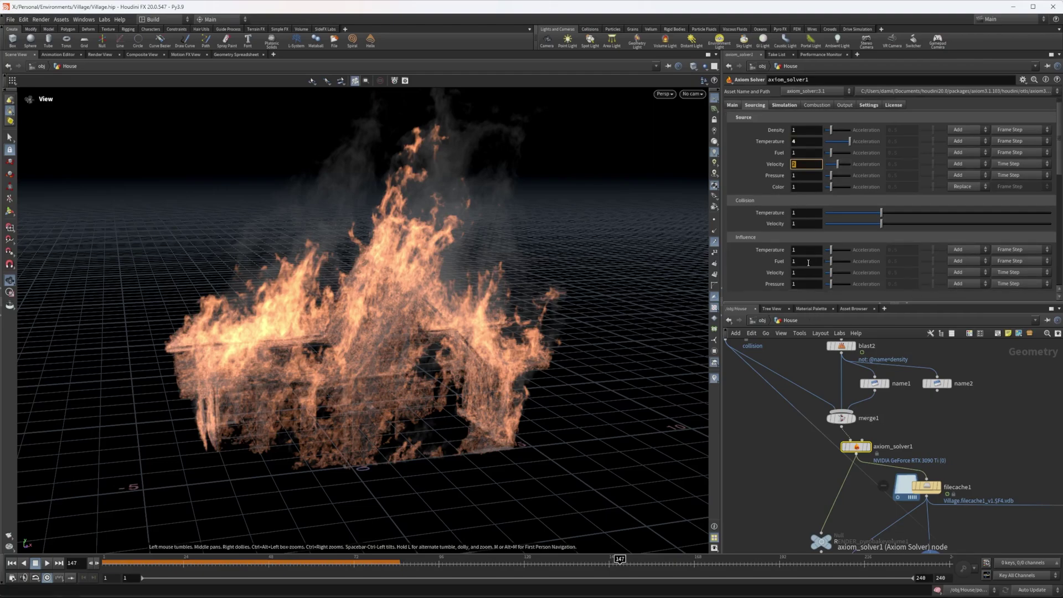
left_click(784, 104)
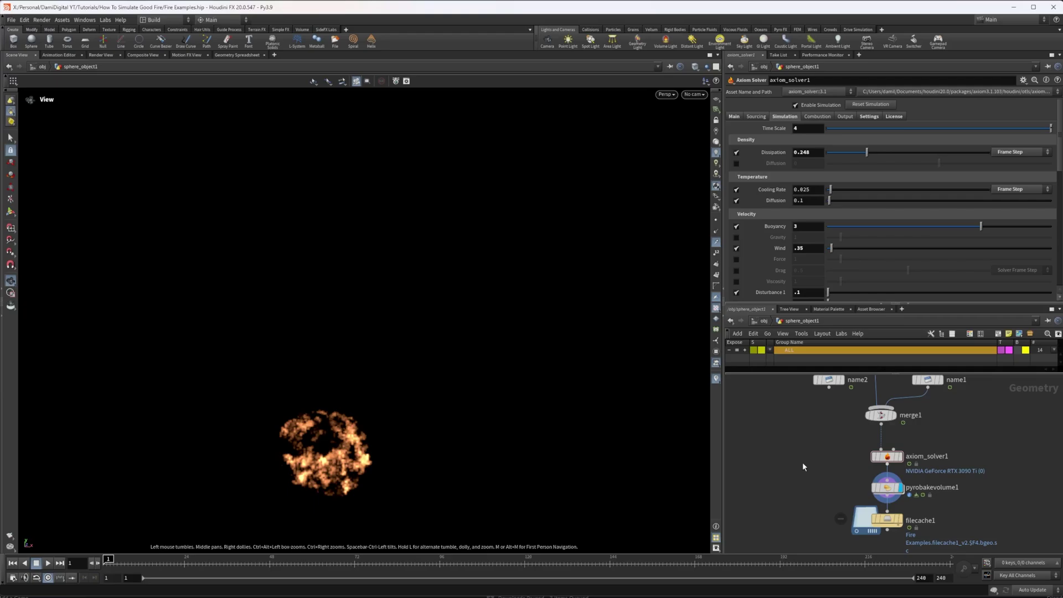
Frame the whole sphere_object1 network, play the fire simulation to preview it, and return to the first frame
key("Up")
key("h")
left_click_drag(956, 526, 865, 387)
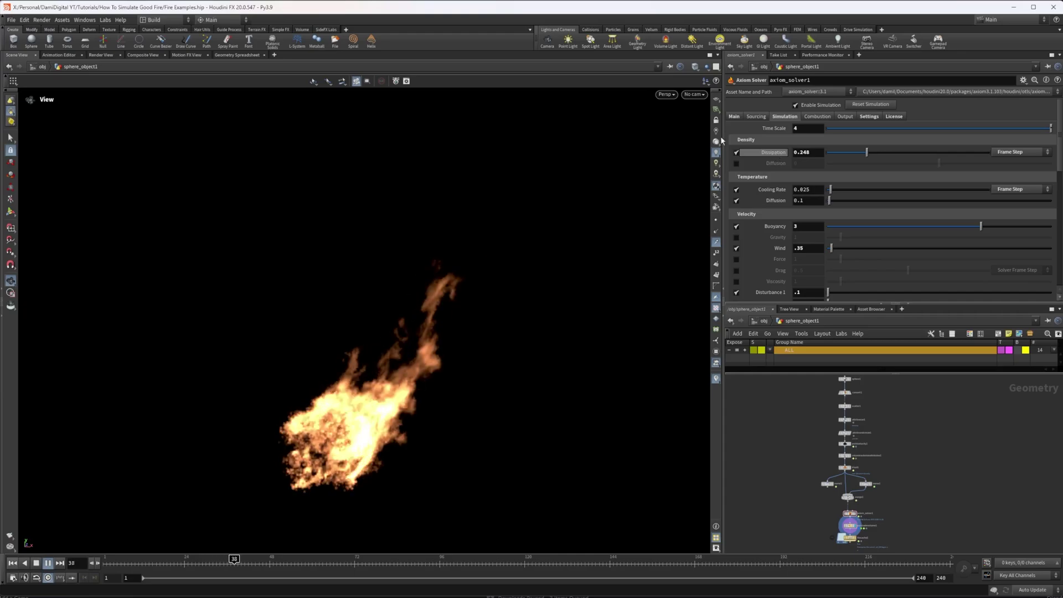
left_click(36, 563)
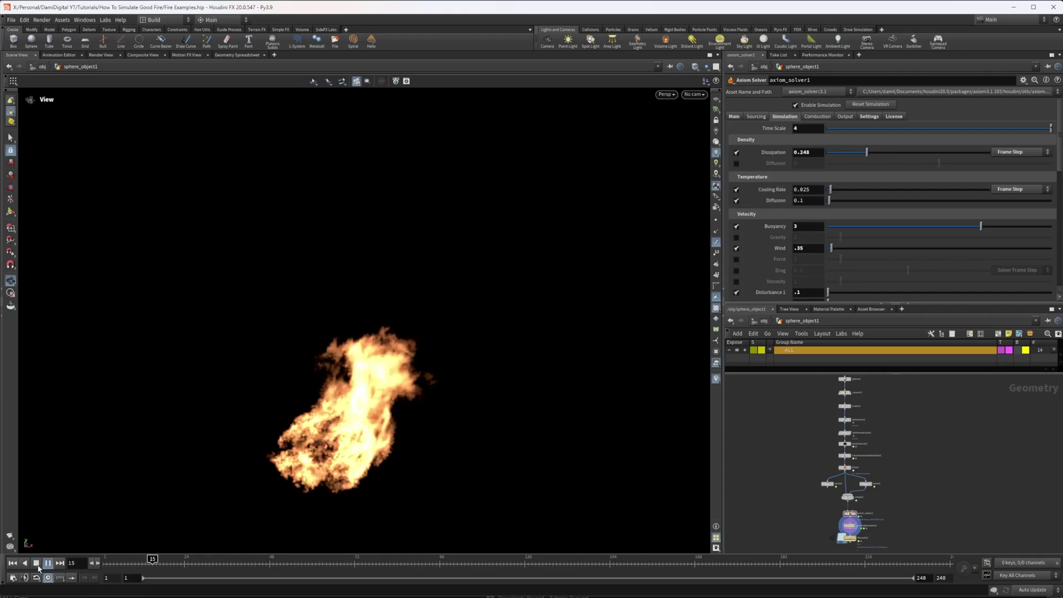
left_click(35, 563)
left_click(12, 563)
Set the density Dissipation of axiom_solver1 to 1
left_click(811, 154)
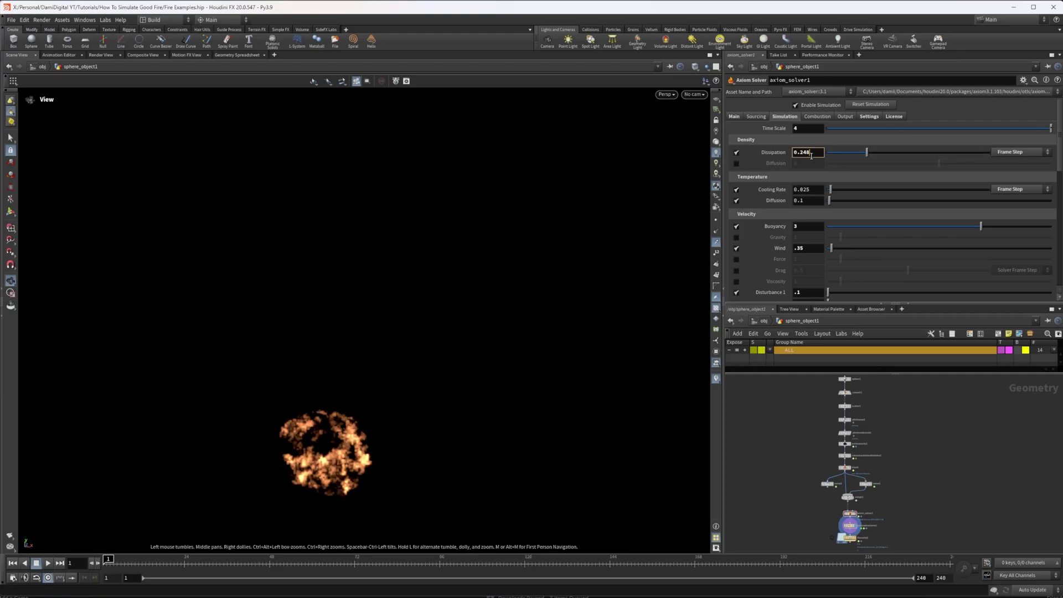
key("BackSpace")
key("BackSpace")
key("BackSpace")
key("BackSpace")
key("BackSpace")
type("1")
key("Return")
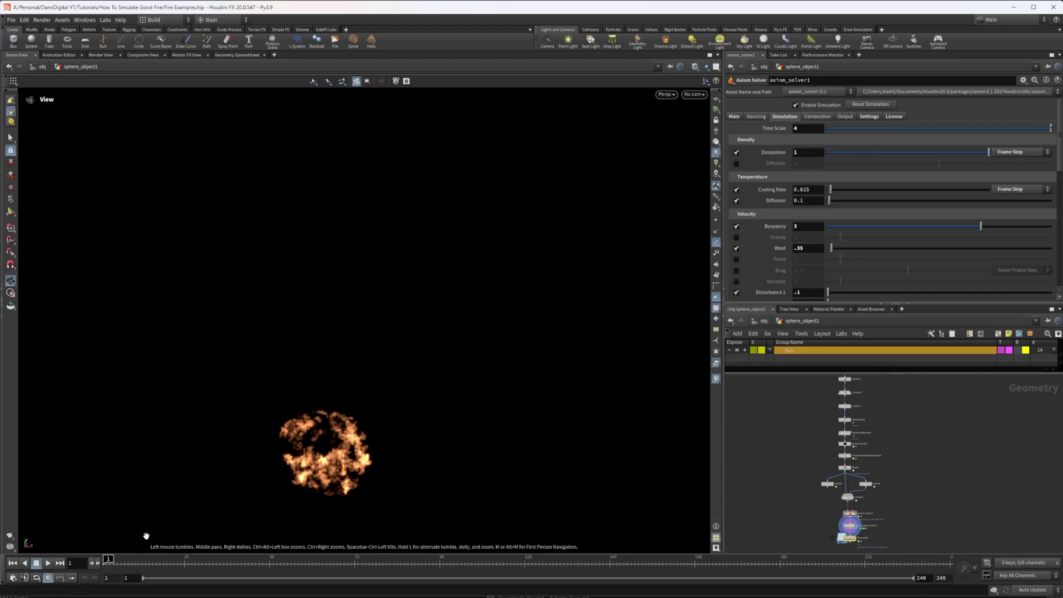
Play the simulation with the changed dissipation, return to the first frame and undo the Dissipation change
left_click(48, 562)
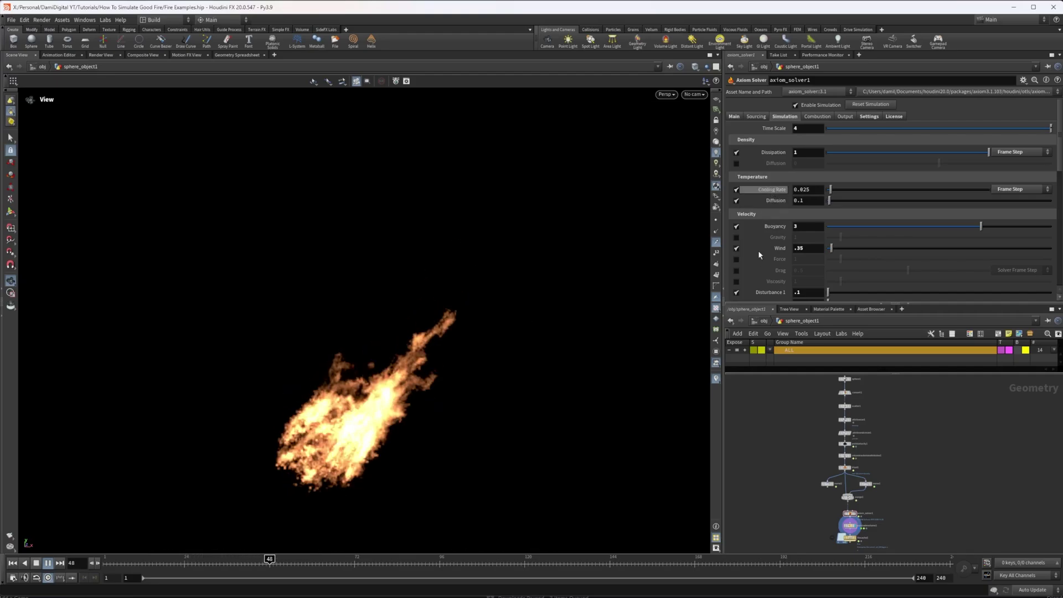
left_click(36, 562)
left_click(12, 563)
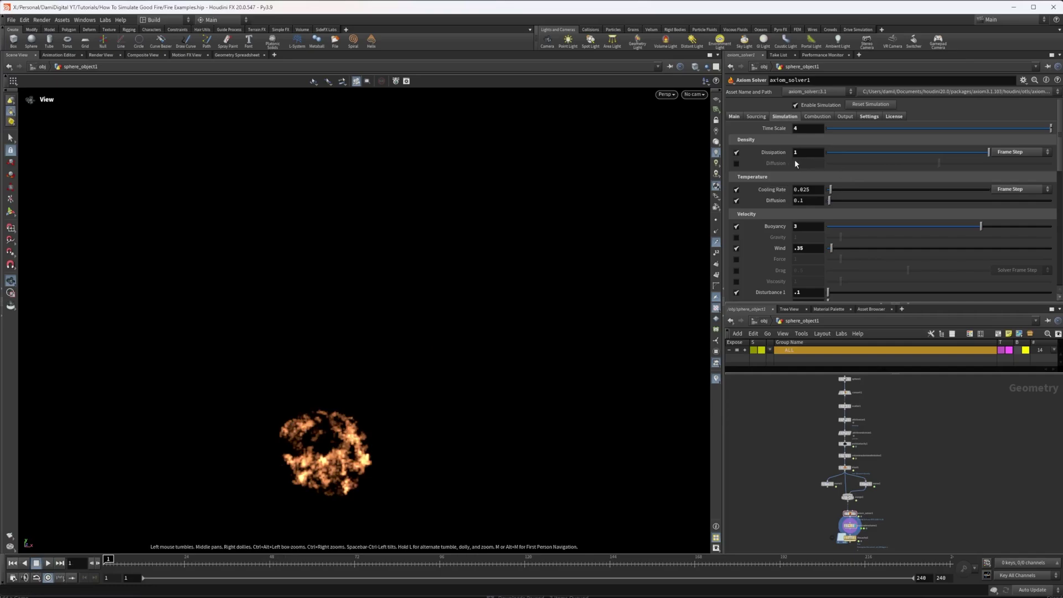
key("ctrl+z")
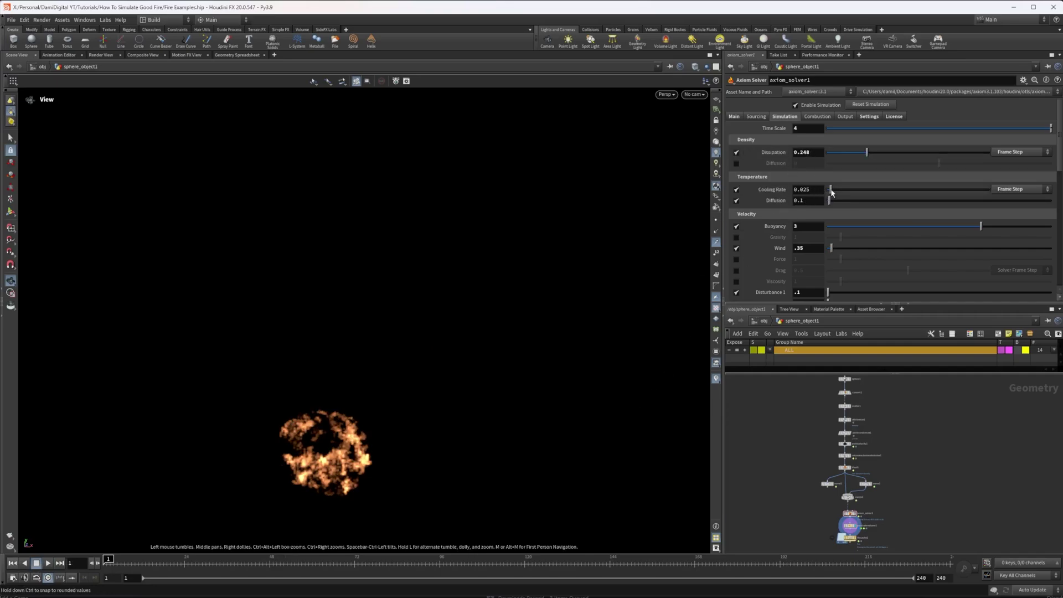
Try a temperature Cooling Rate of 0.224 and a lower rate, playing the simulation to compare the fire
left_click_drag(832, 192, 863, 191)
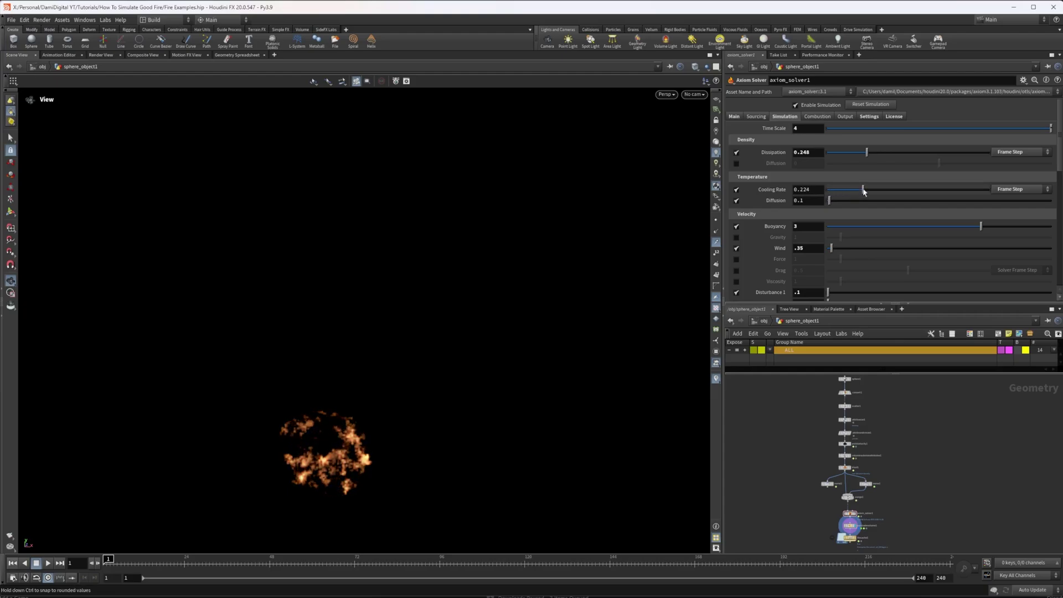
left_click(48, 563)
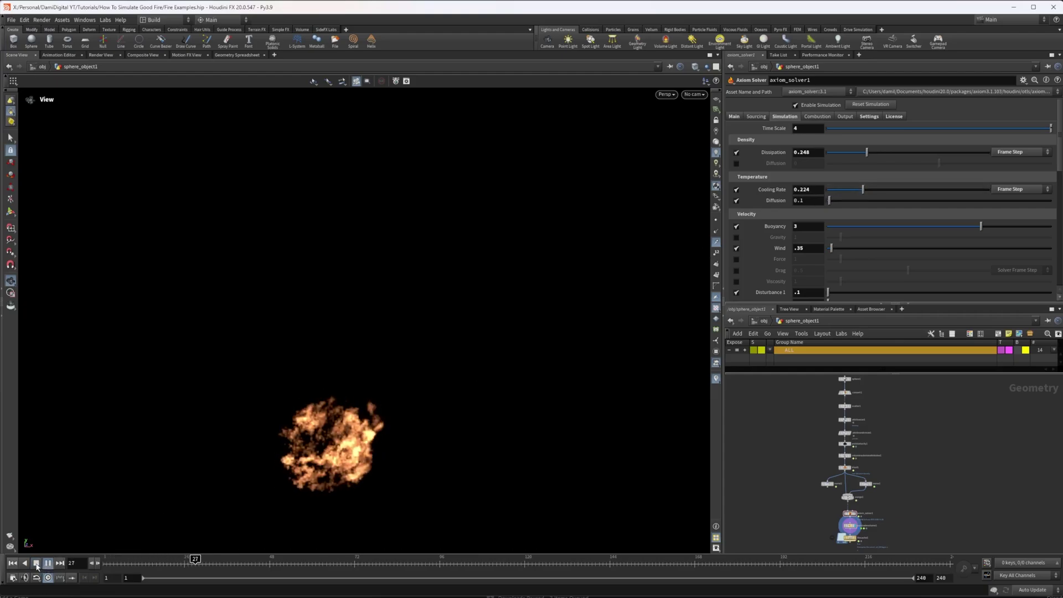
left_click(36, 562)
left_click_drag(862, 190, 825, 193)
left_click(48, 562)
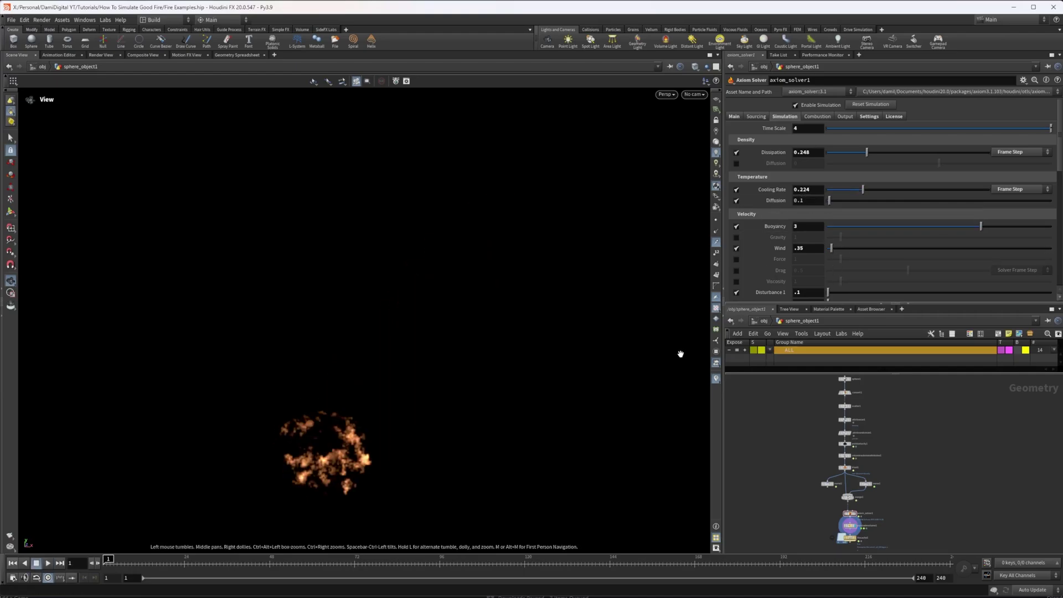
Set the velocity Buoyancy to -8 and play the simulation to preview its effect, stopping the playback at the end
left_click_drag(907, 205, 839, 205)
left_click(48, 563)
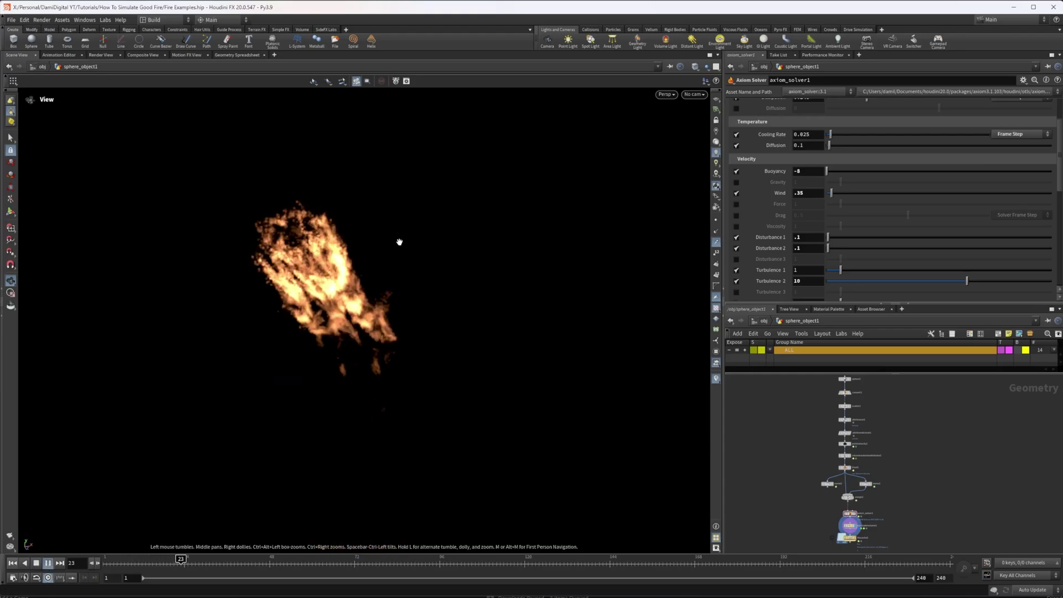
left_click(9, 562)
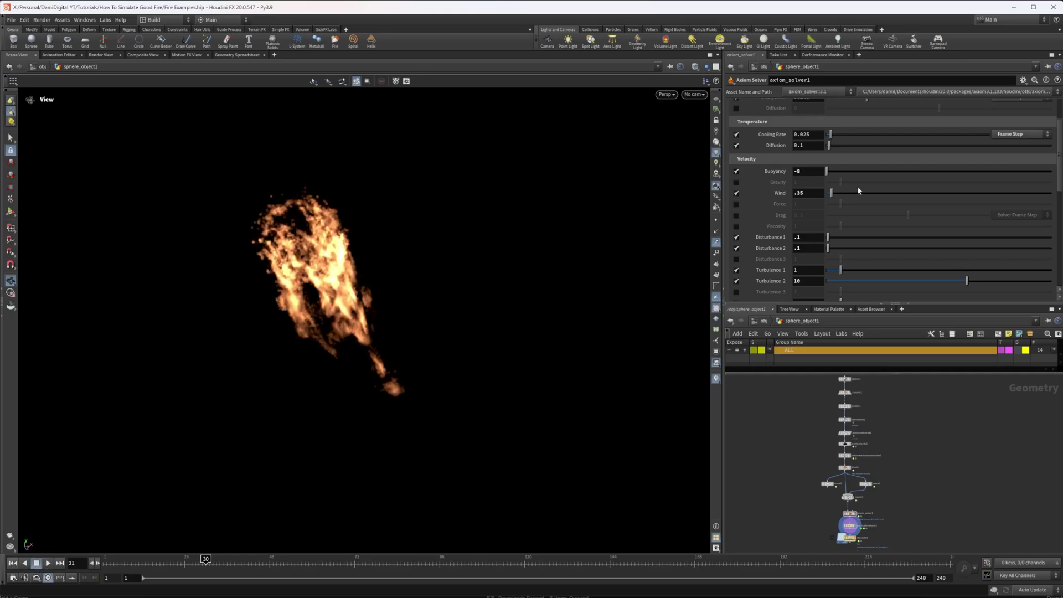
Try a much higher Buoyancy, viewing the simulated flame from other angles during playback, and return to the first frame
left_click_drag(1018, 171, 1051, 172)
left_click_drag(285, 291, 275, 206)
middle_click_drag(275, 206, 284, 272)
key("Up")
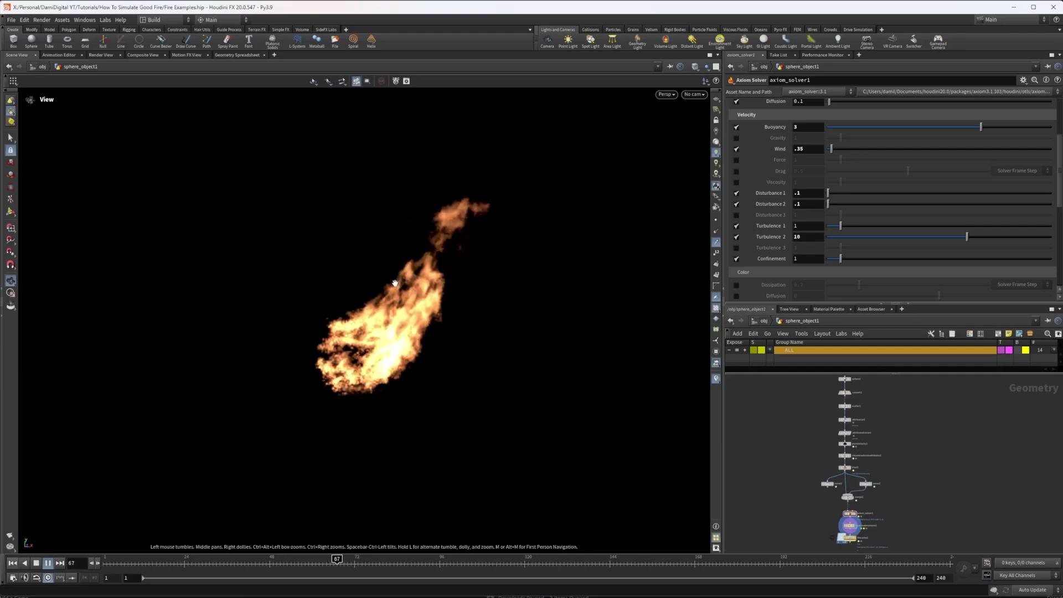
left_click(36, 563)
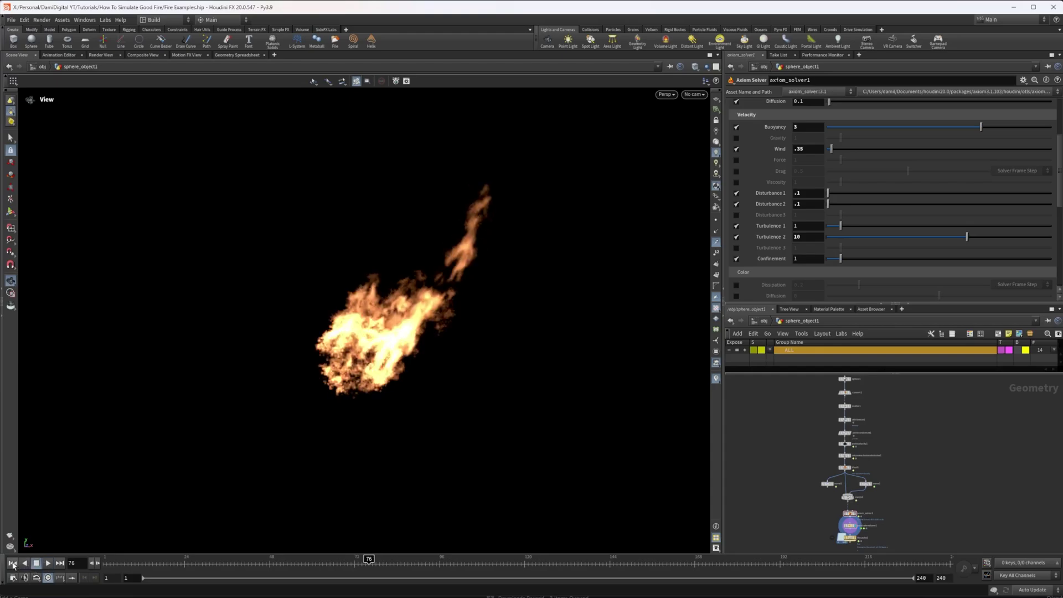
Set Disturbance 1 to 1 and play the simulation to preview how it breaks up the fire
double_click(808, 192)
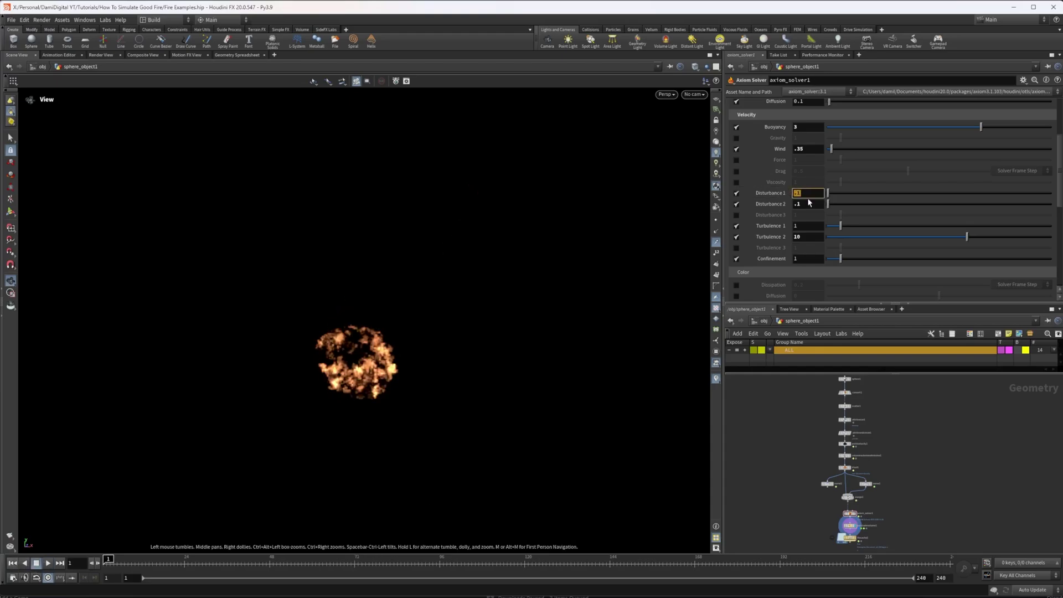
type("1")
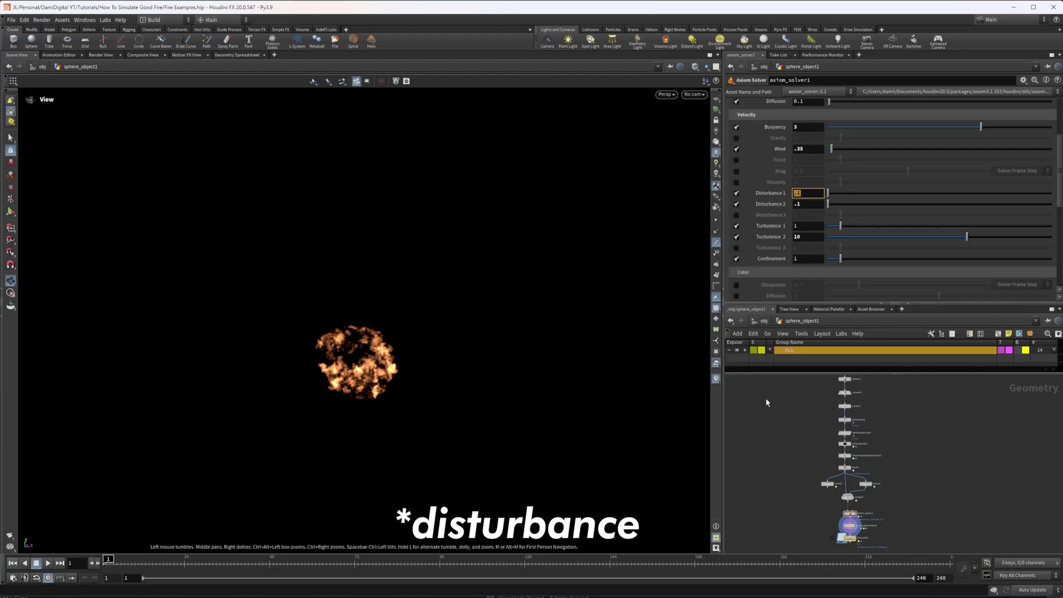
key("Return")
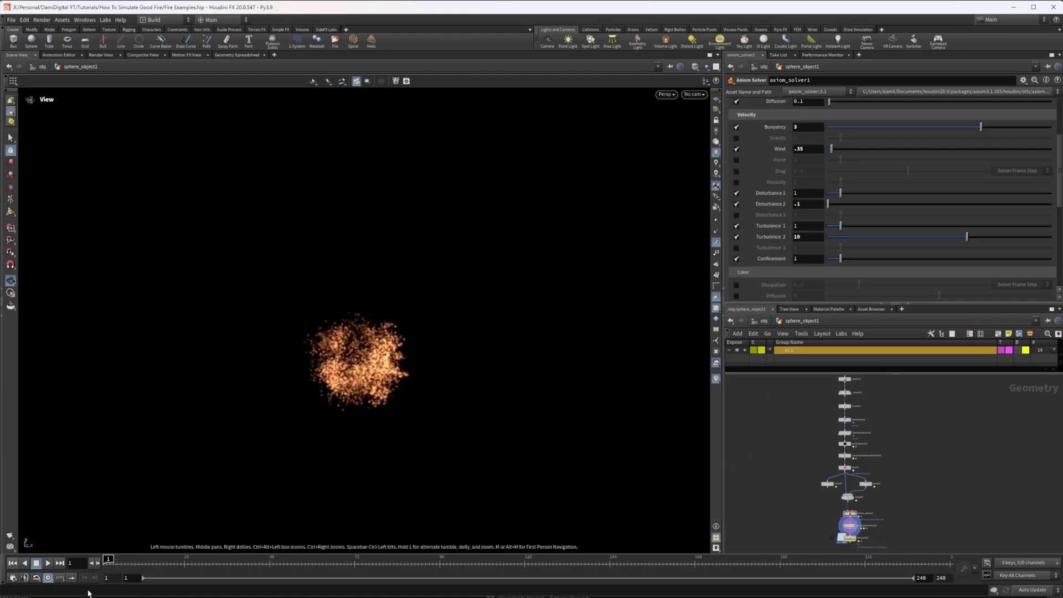
left_click(48, 564)
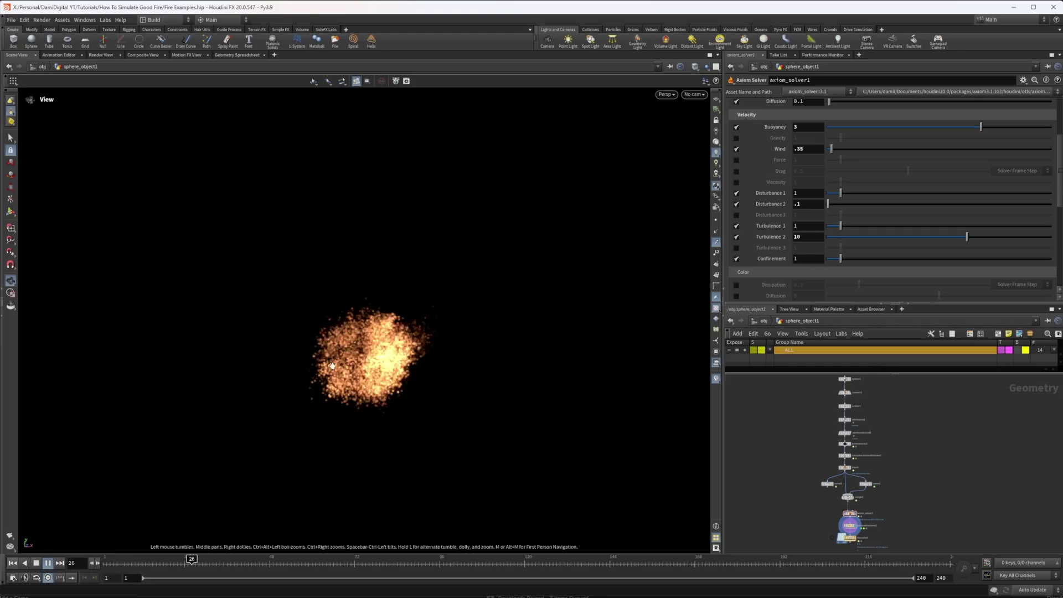
left_click(36, 565)
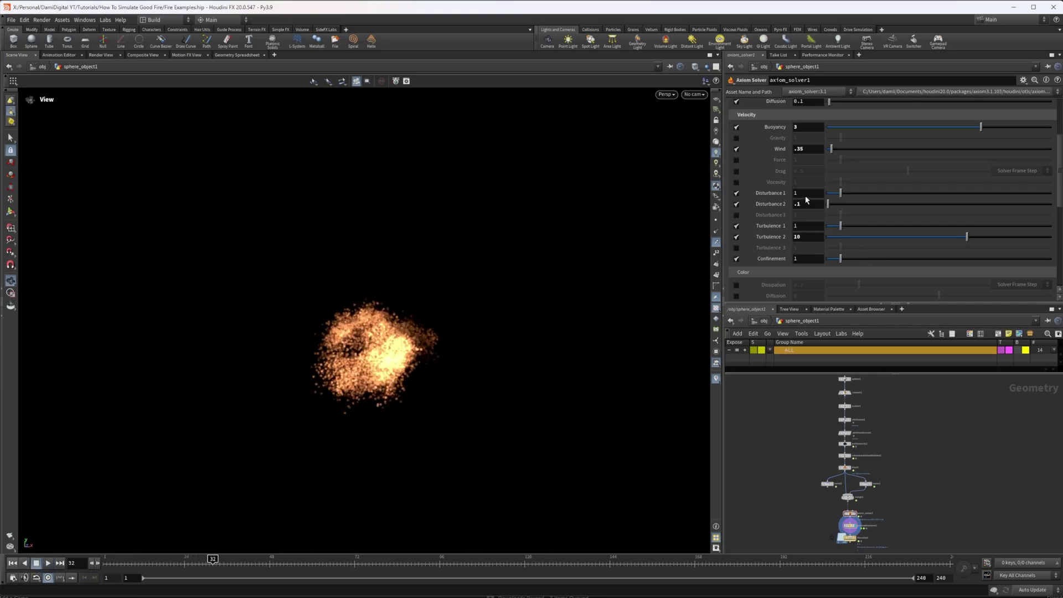
Return to the first frame and set Disturbance 1 to 0.1
key("ctrl+Up")
left_click_drag(806, 193, 731, 192)
type(".1")
key("Return")
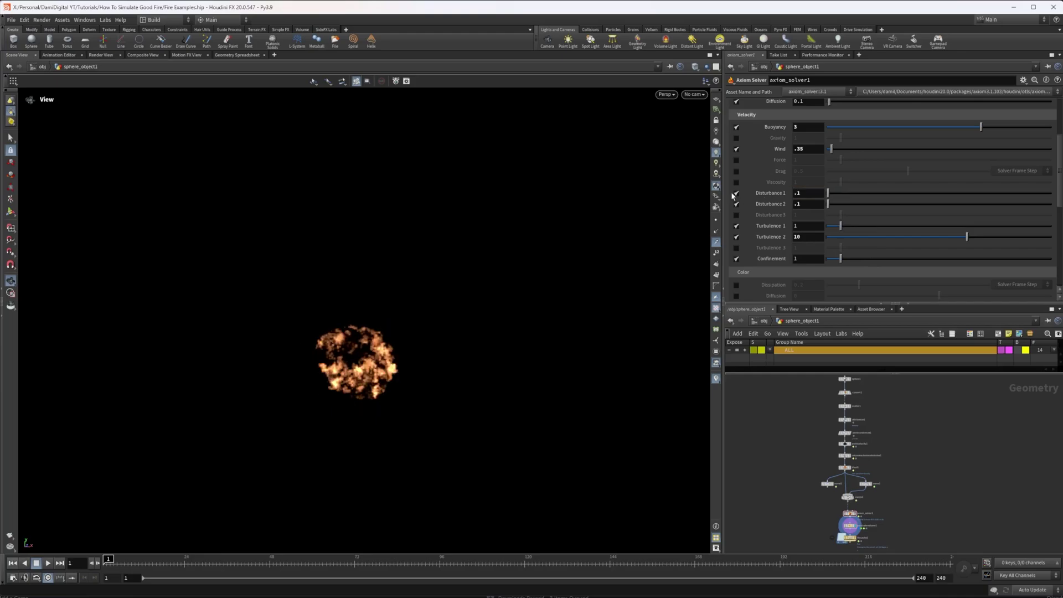
Examine the Disturbance 1 block size and cut-off settings together with the solver's velocity values
scroll(897, 249, "down", 5)
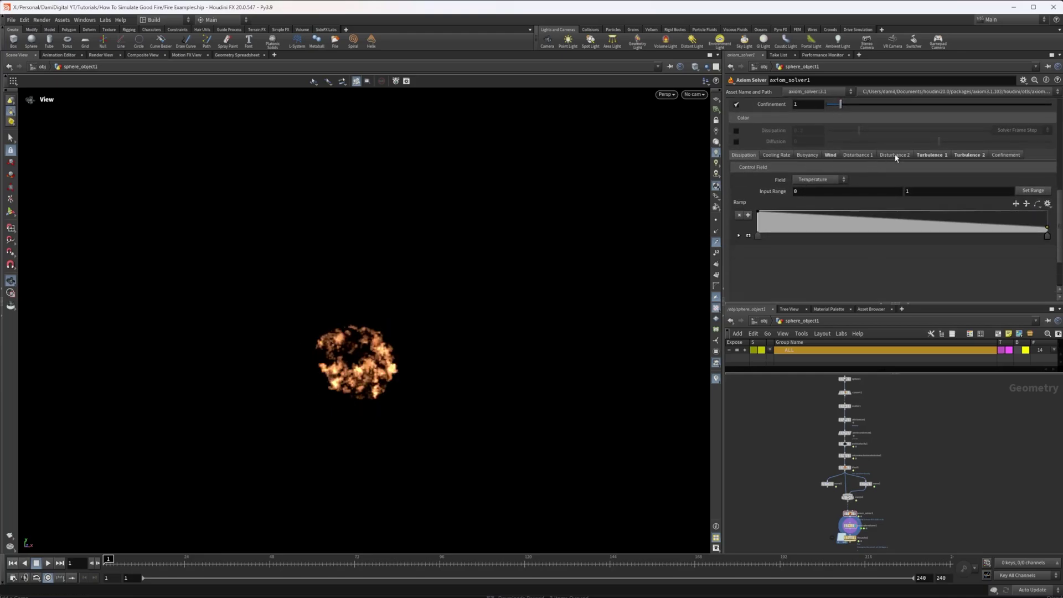
left_click(891, 157)
scroll(852, 180, "up", 2)
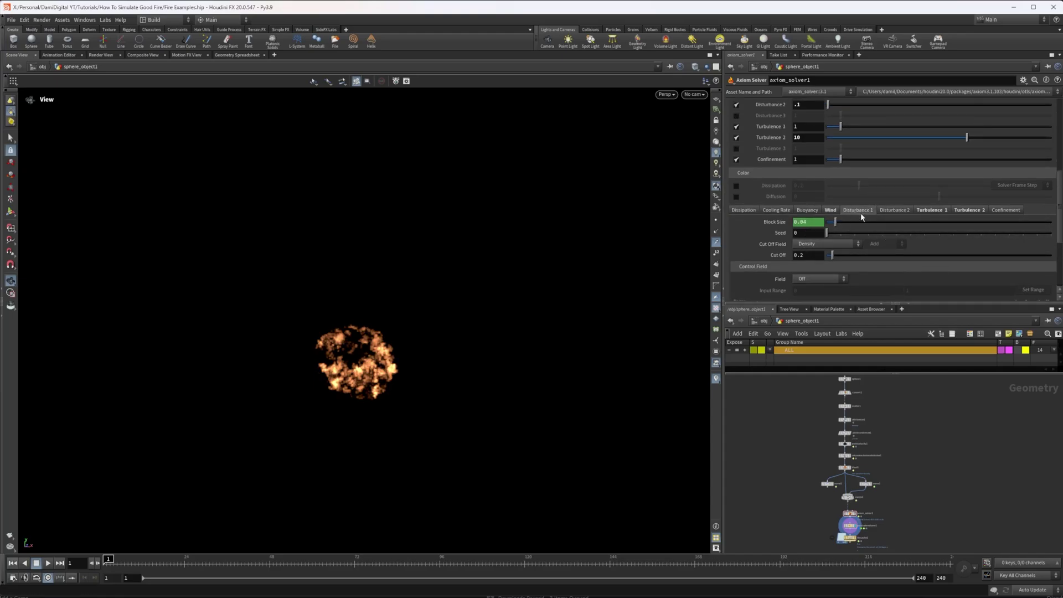
scroll(863, 209, "down", 2)
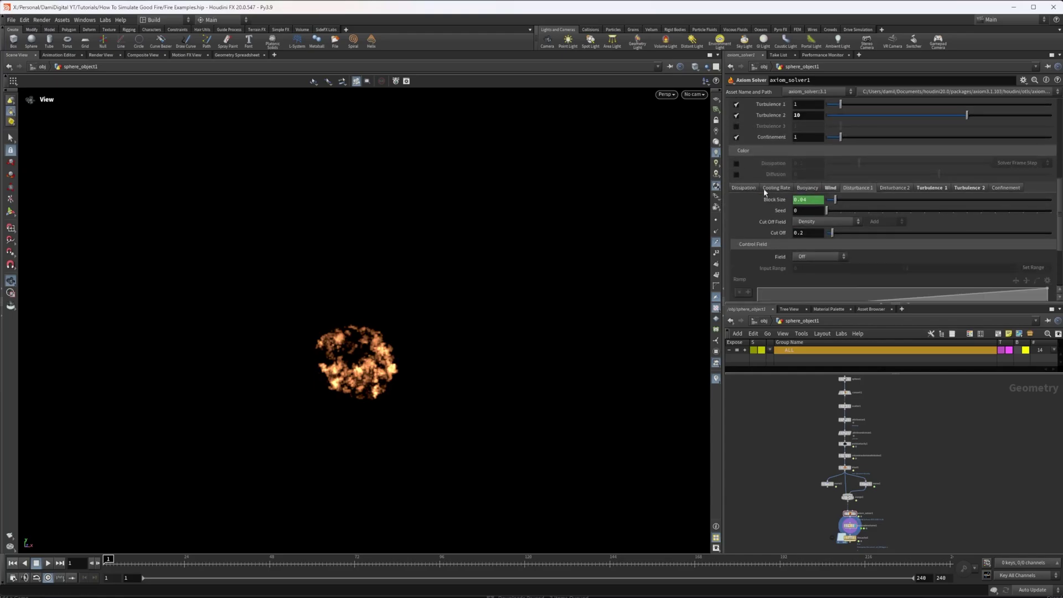
scroll(839, 191, "up", 6)
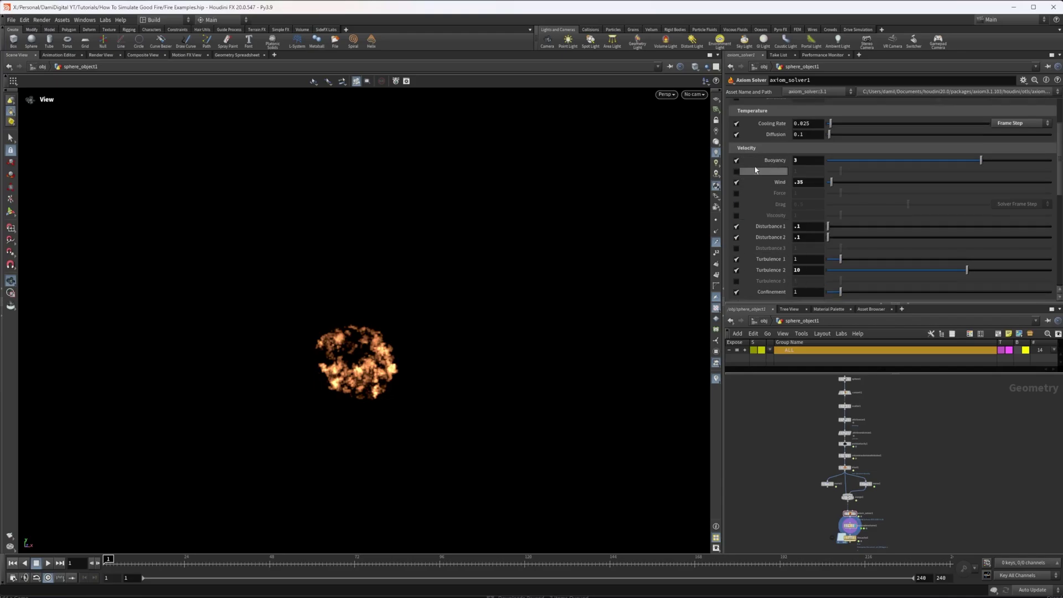
scroll(830, 211, "down", 4)
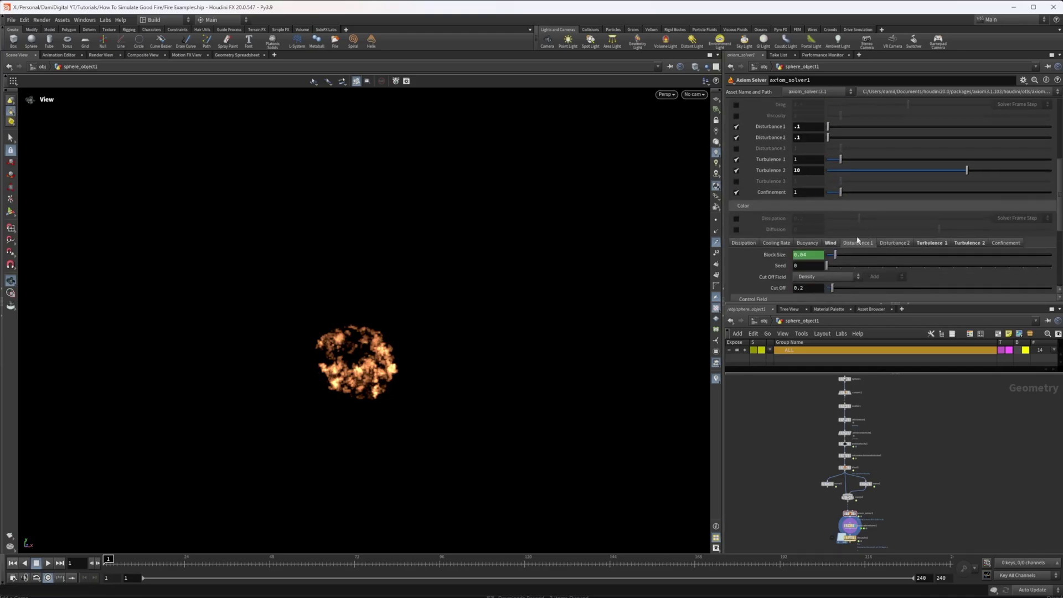
scroll(831, 230, "up", 3)
key("Up")
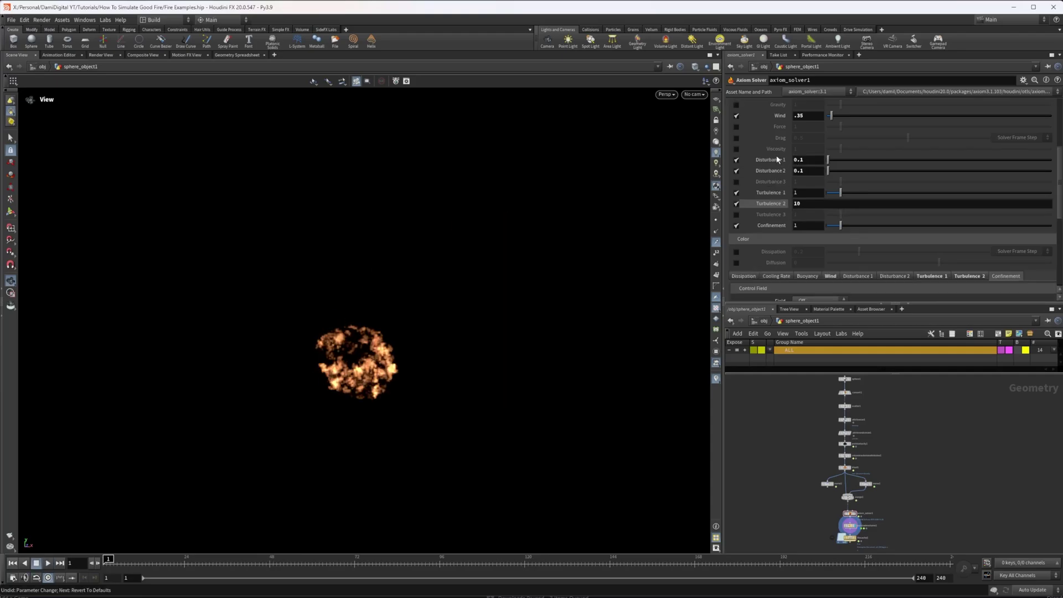
Compare the detailed settings of Disturbance 2, Turbulence 1 and Turbulence 2, including block size and swirl size
scroll(836, 216, "down", 3)
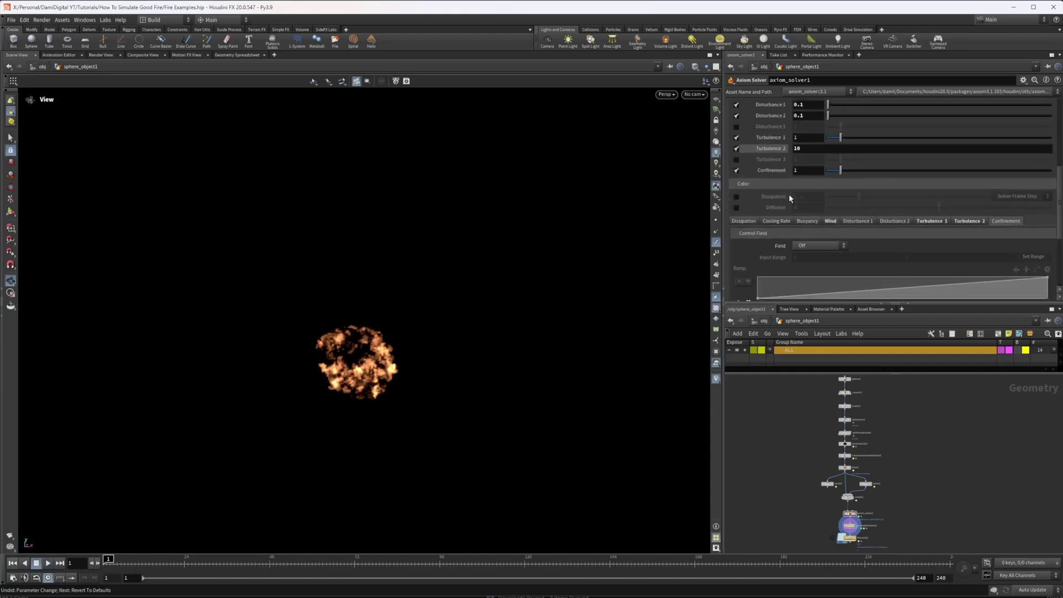
left_click(867, 200)
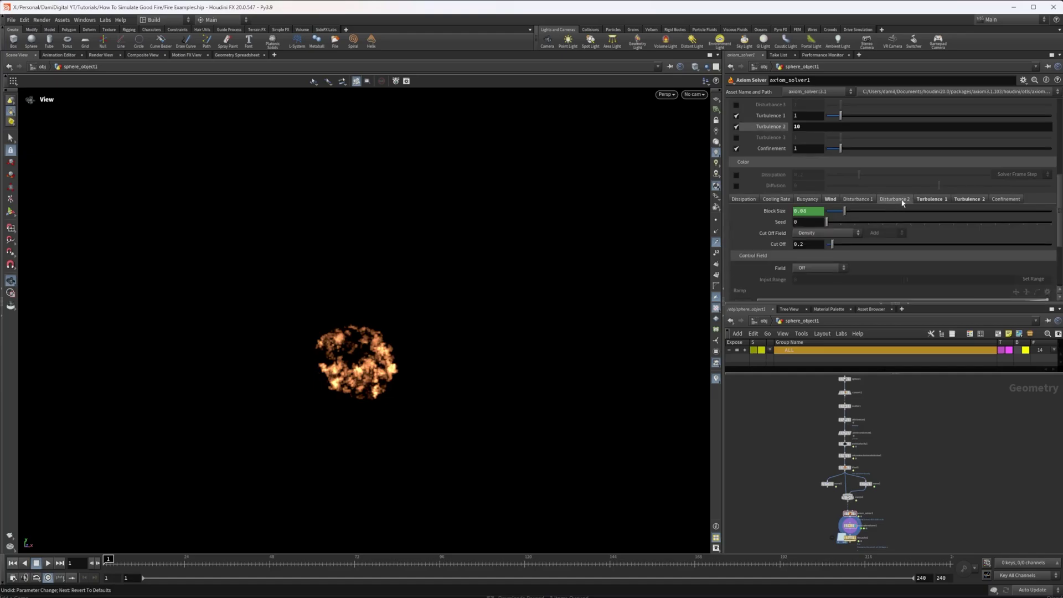
left_click(930, 200)
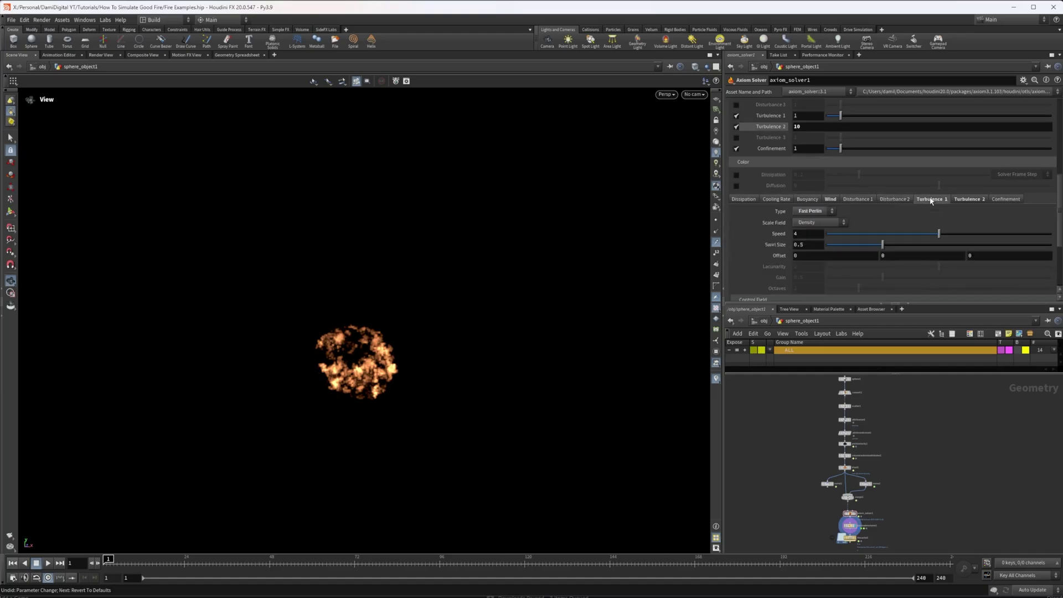
left_click(969, 200)
left_click(929, 201)
left_click(968, 200)
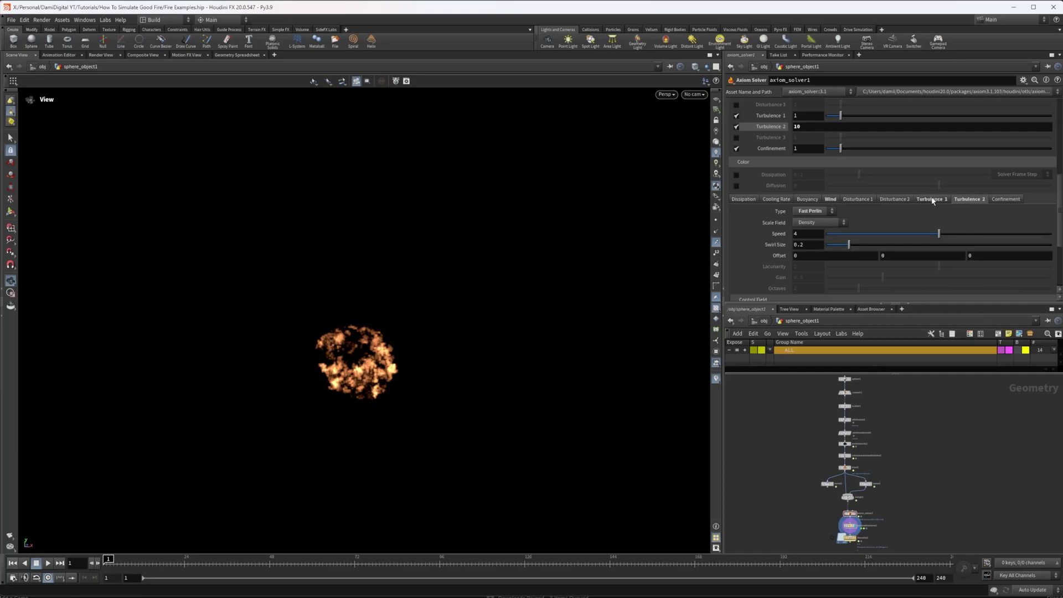
key("ctrl+z")
left_click(960, 200)
left_click(936, 201)
scroll(897, 210, "up", 4)
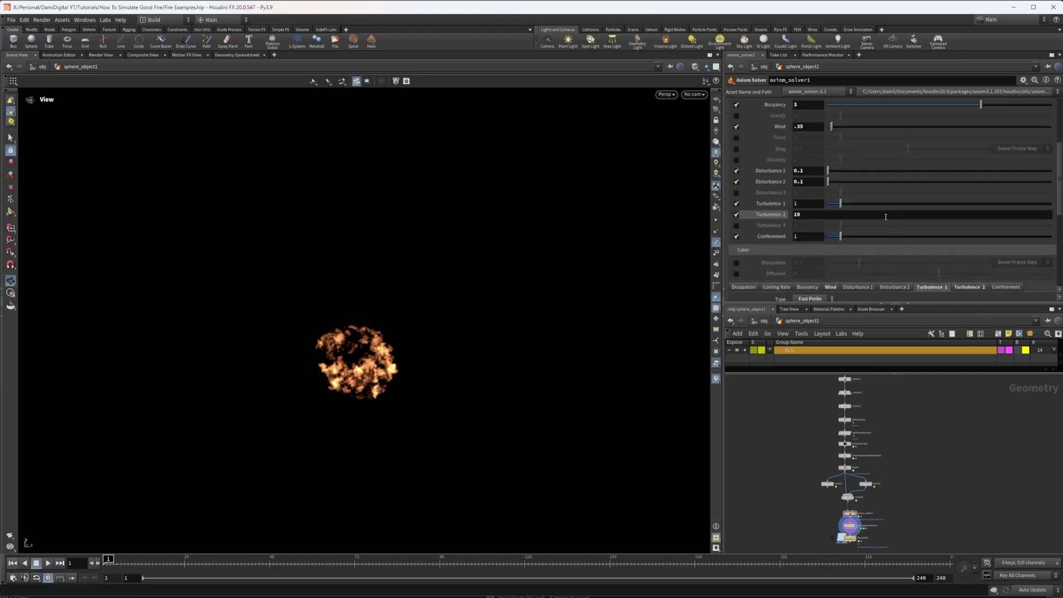
Disable Turbulence 2, set Turbulence 1 to 20, and play the simulation to preview its effect on the fire
scroll(825, 216, "down", 1)
scroll(825, 216, "up", 1)
left_click(736, 215)
type("20")
key("Return")
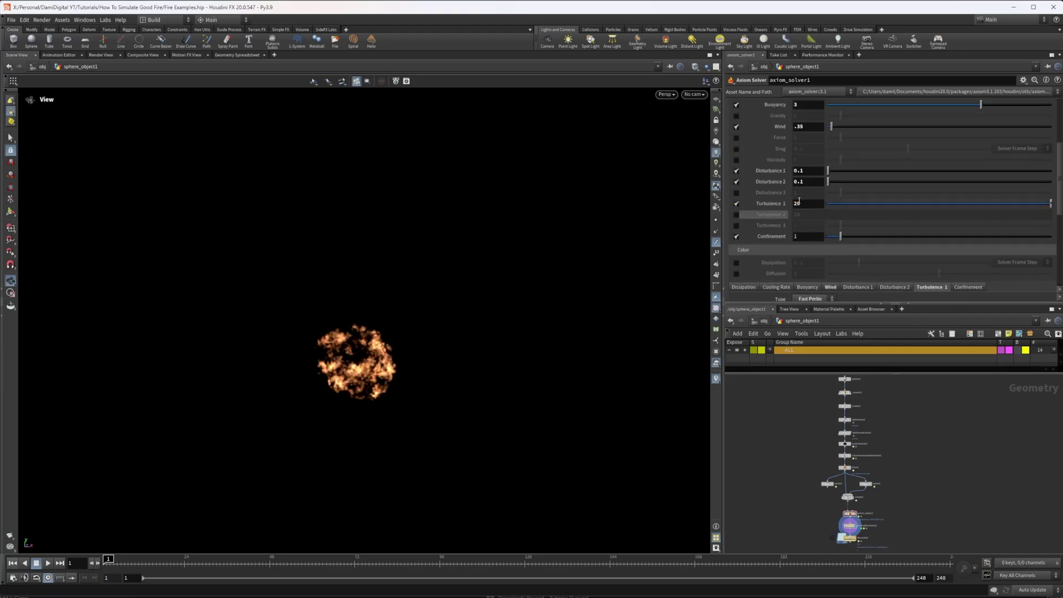
left_click(47, 563)
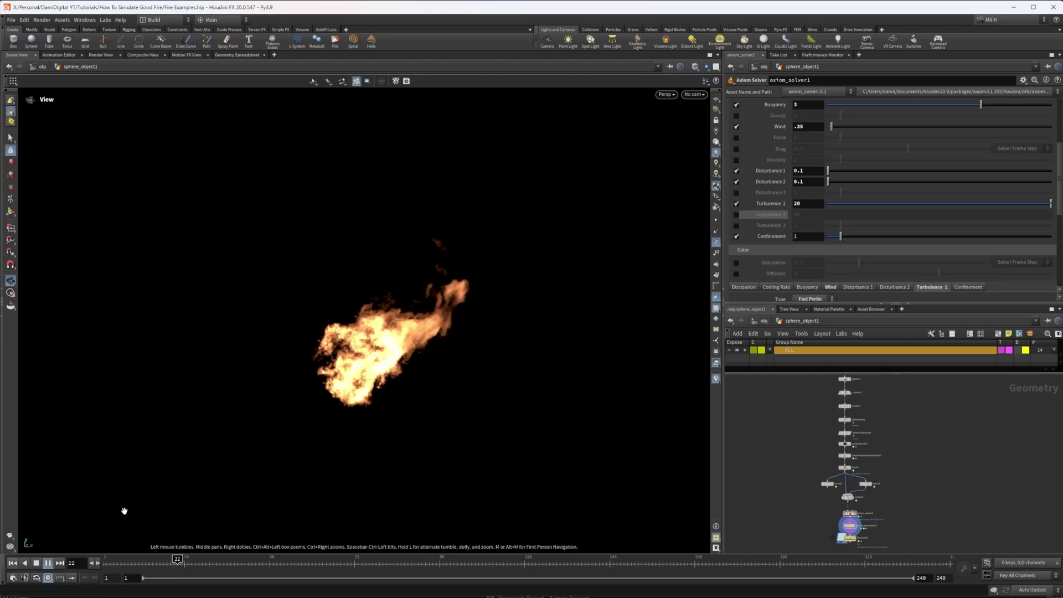
left_click(36, 563)
Set the Turbulence 1 swirl size to 1.5 and play the simulation to compare the larger swirls
scroll(941, 260, "down", 3)
left_click(808, 256)
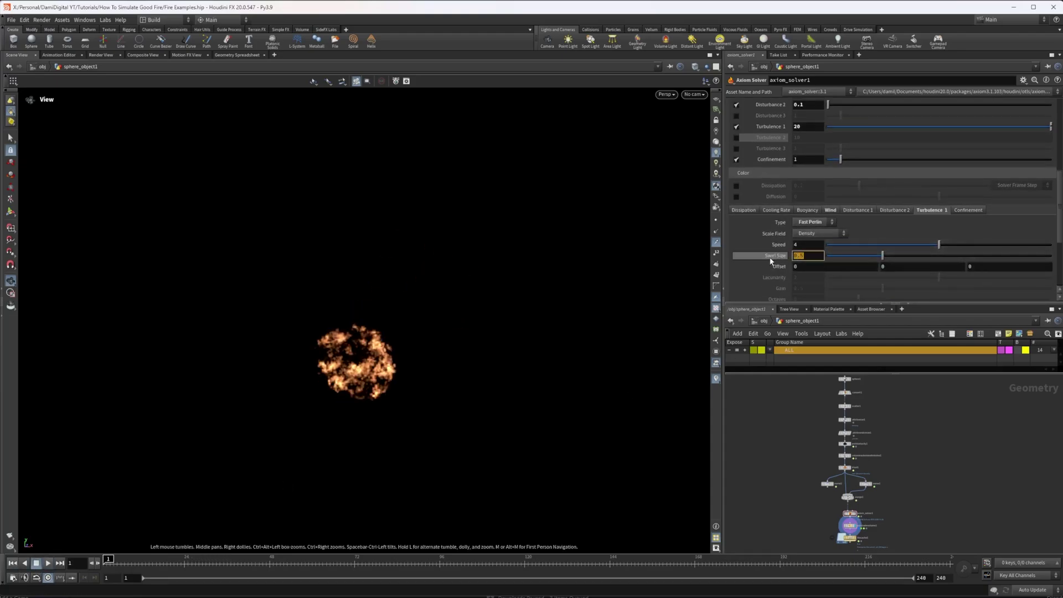
type("1.5")
key("Return")
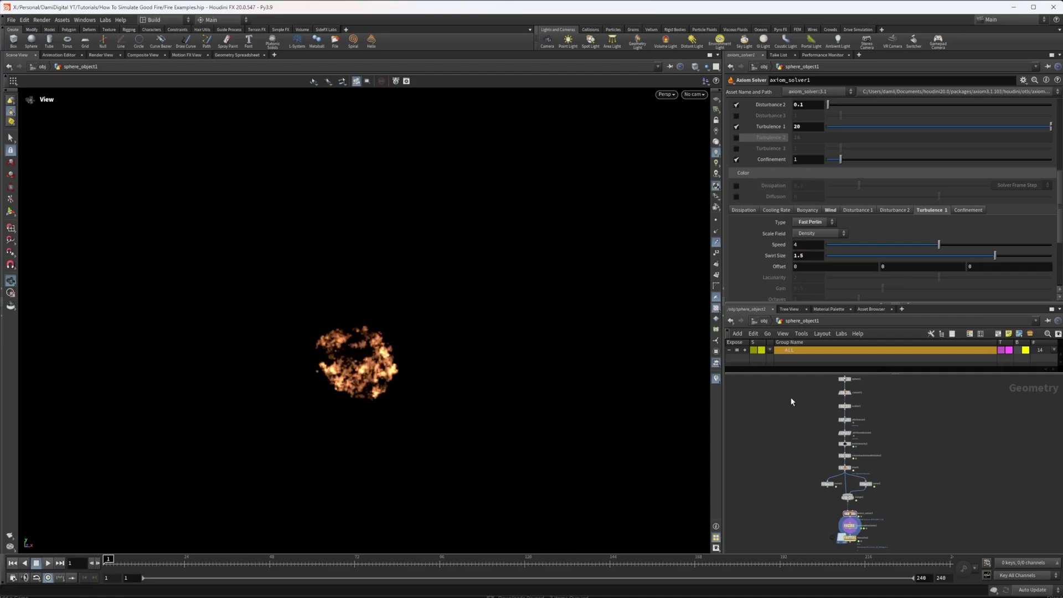
left_click(49, 563)
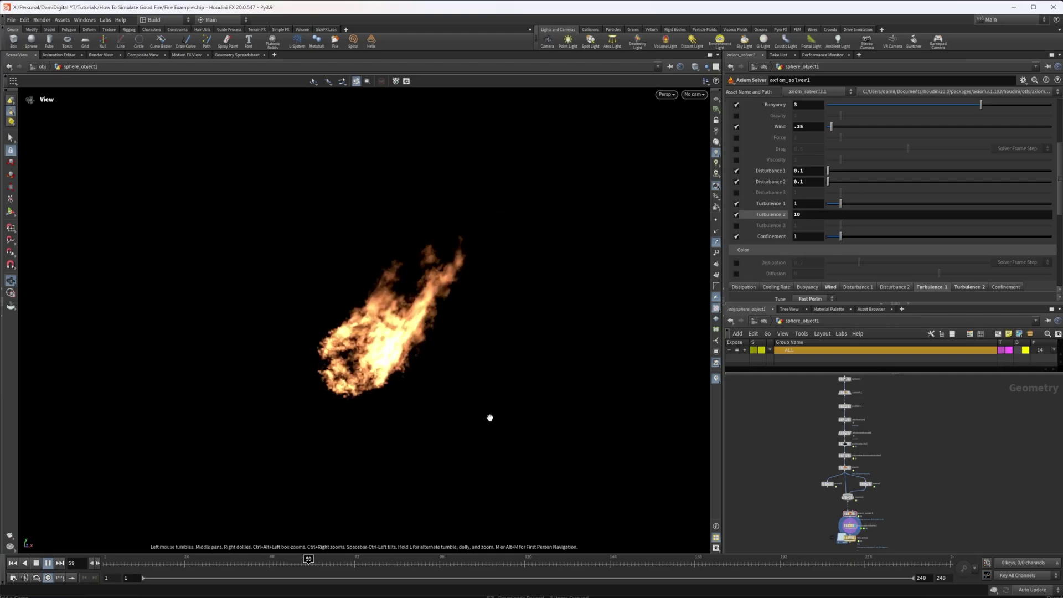
Set Confinement to 16, preview the simulation from the first frame, and restore Confinement to its default
left_click(35, 564)
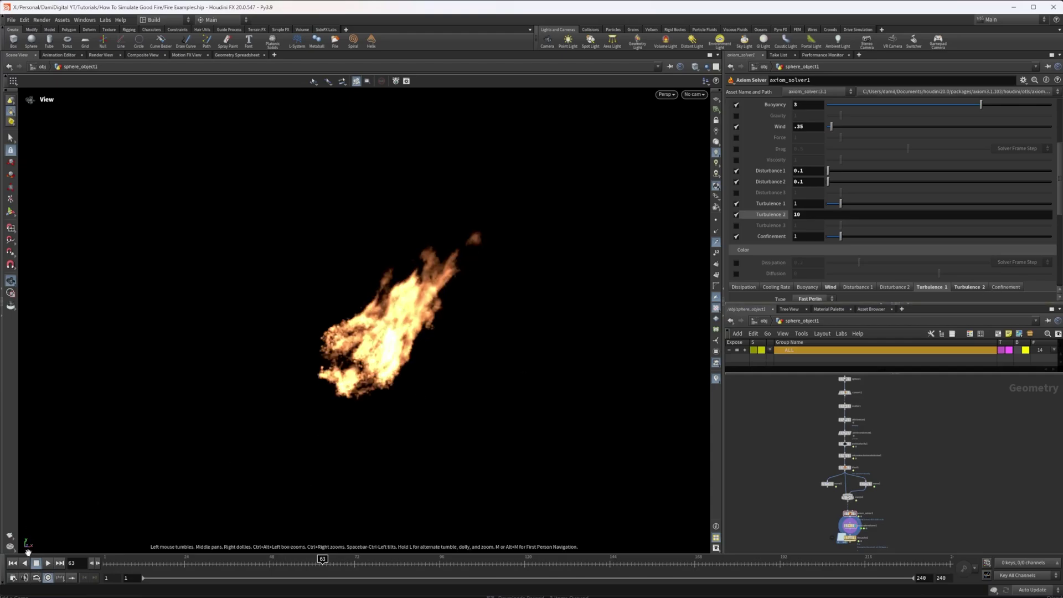
left_click(13, 563)
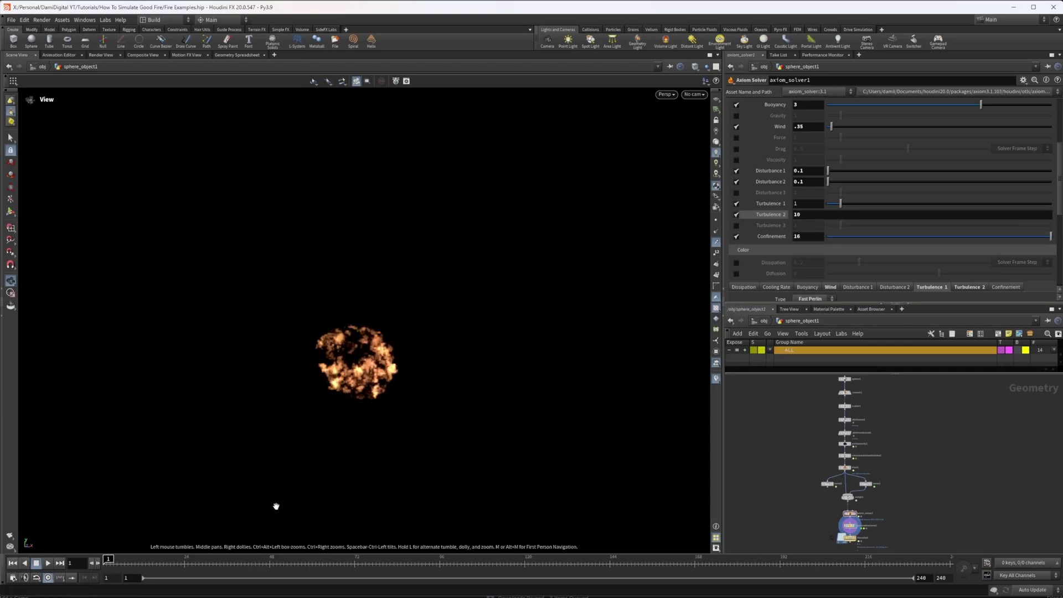
left_click(47, 563)
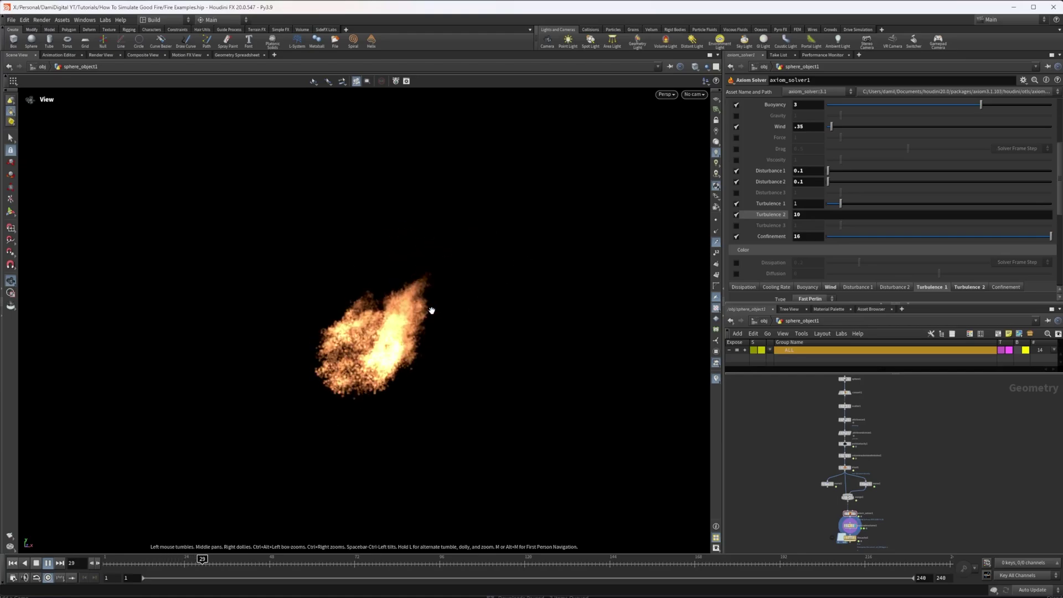
left_click(36, 564)
middle_click(800, 238, "ctrl")
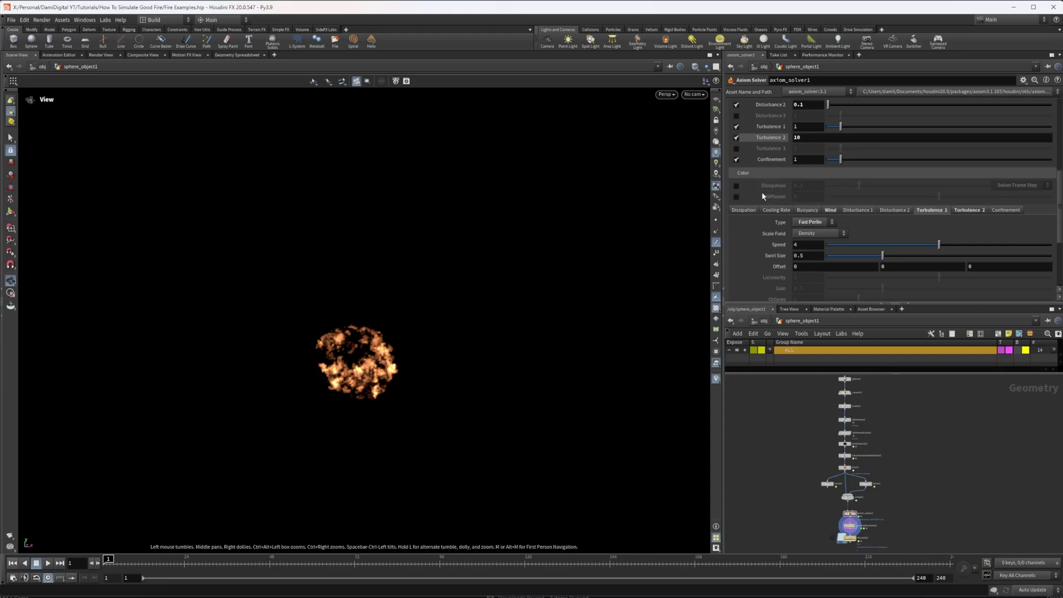
Examine the control field options of Turbulence 1 and the solver's combustion settings
scroll(922, 235, "down", 5)
left_click(814, 212)
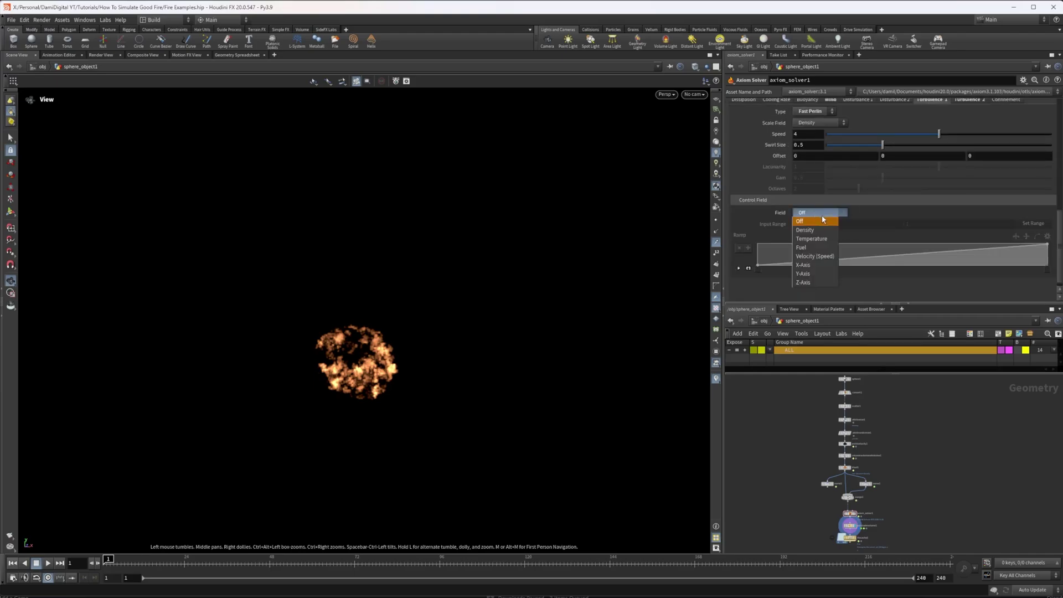
left_click(810, 216)
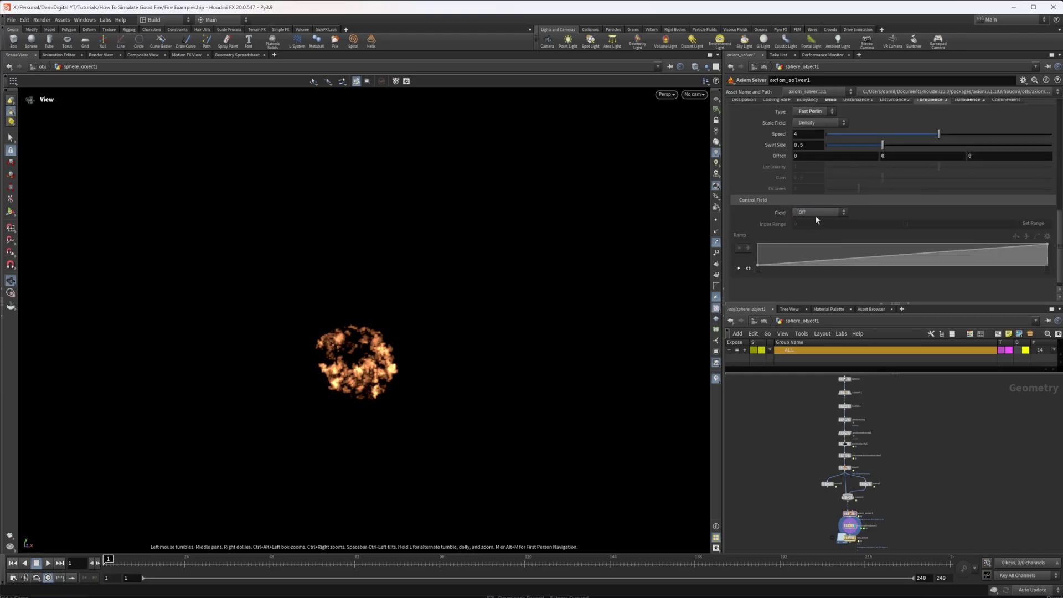
scroll(816, 220, "up", 5)
left_click(817, 116)
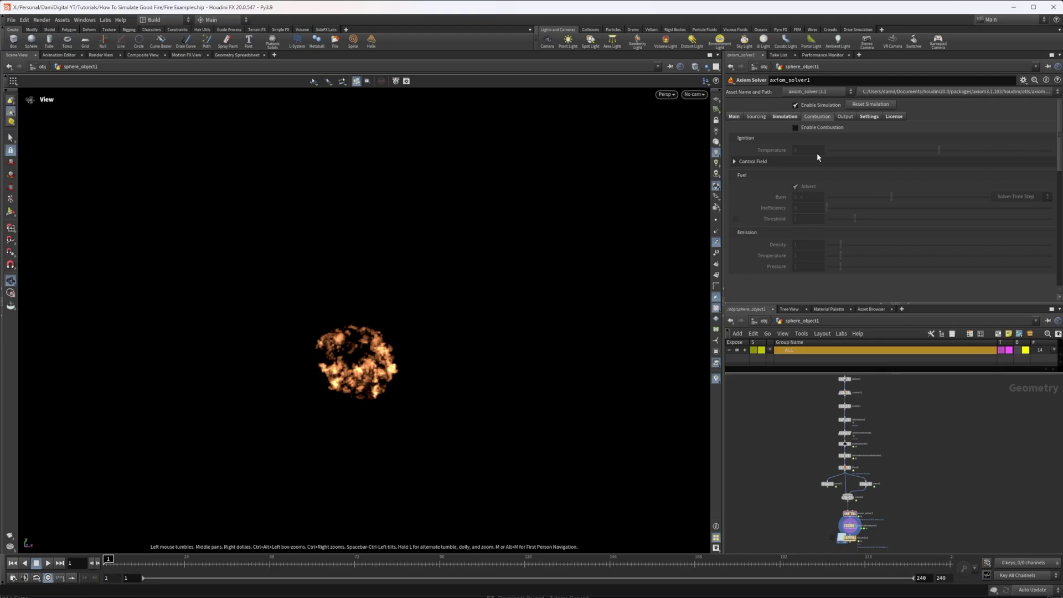
Play the simulation and show the output of the pyrobakevolume1 node below the file cache
key("f")
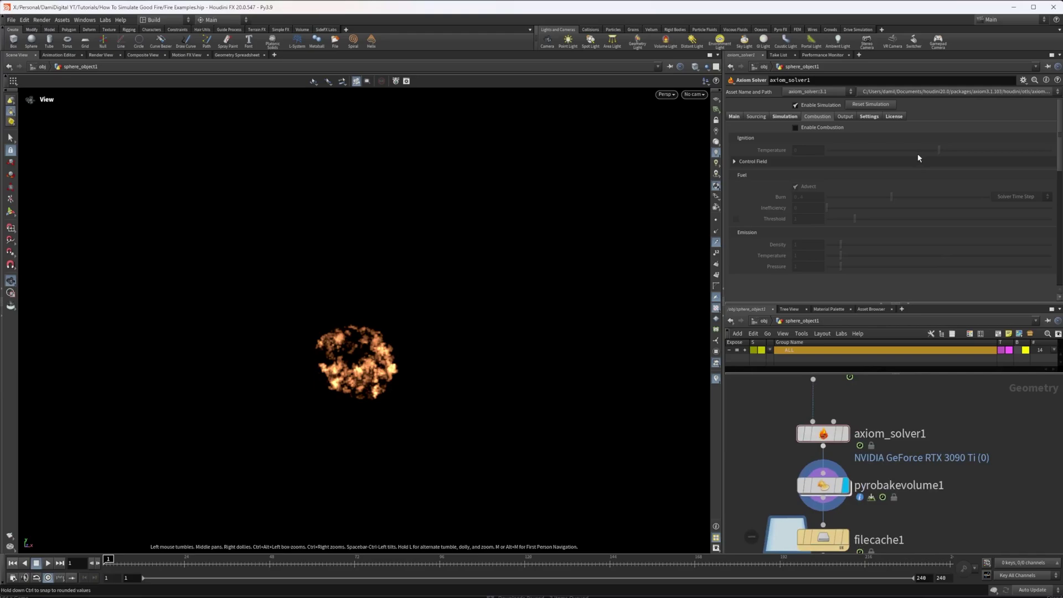
left_click(47, 563)
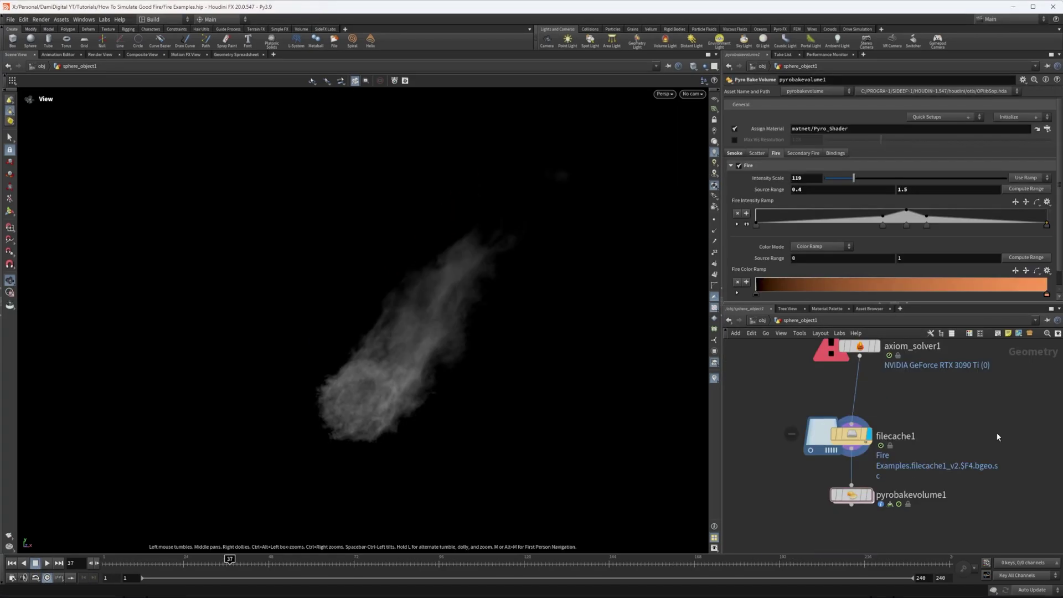
scroll(997, 437, "up", 4)
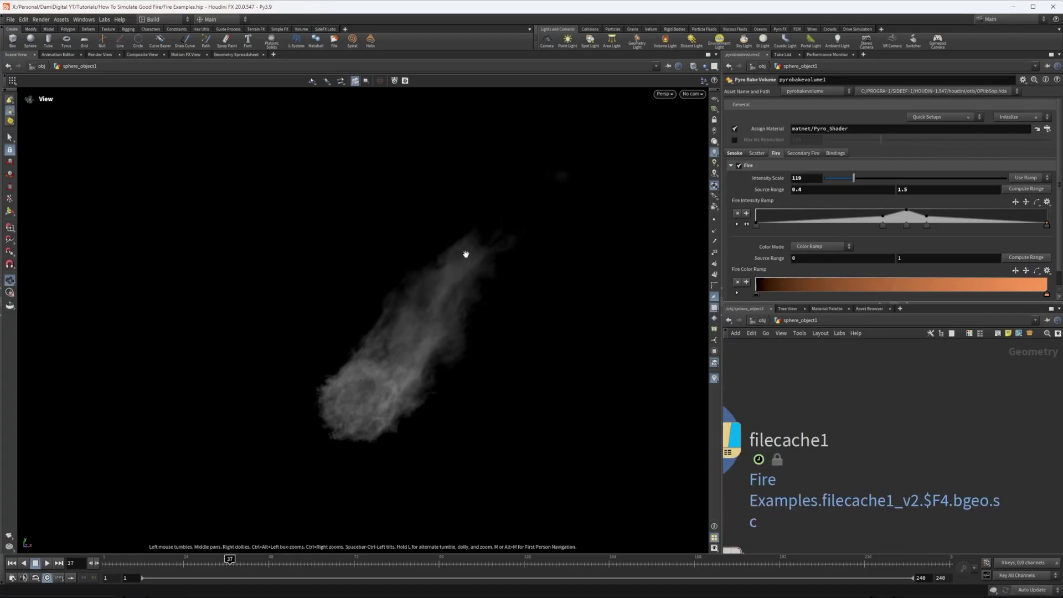
scroll(906, 426, "down", 5)
middle_click_drag(949, 409, 978, 382)
left_click(872, 453)
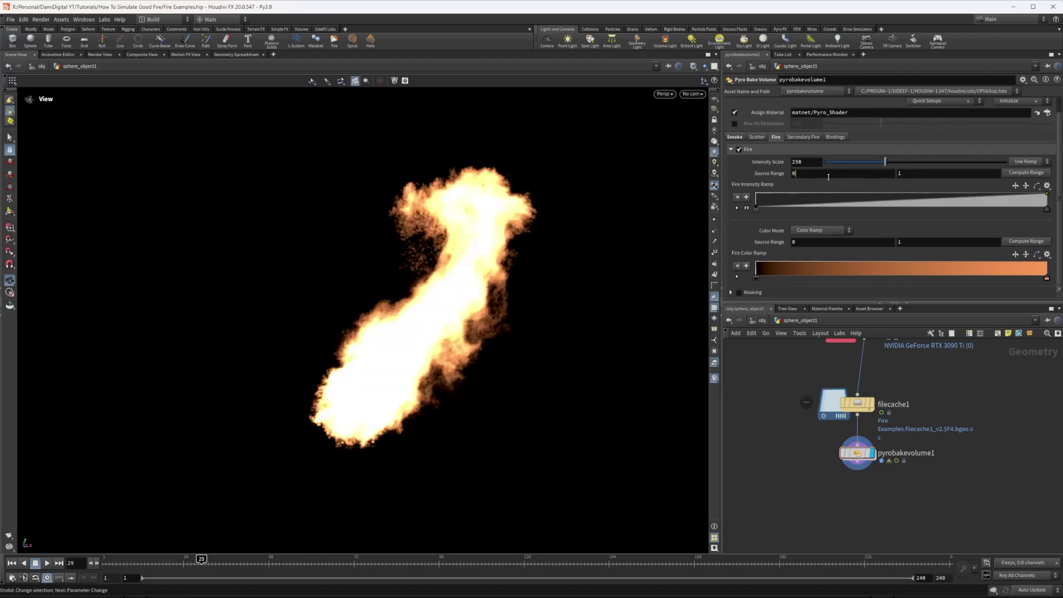
Set the minimum of the fire intensity source range to 0.5 and scrub to frame 20 to check the flame
left_click(829, 177)
type("0.5")
key("Return")
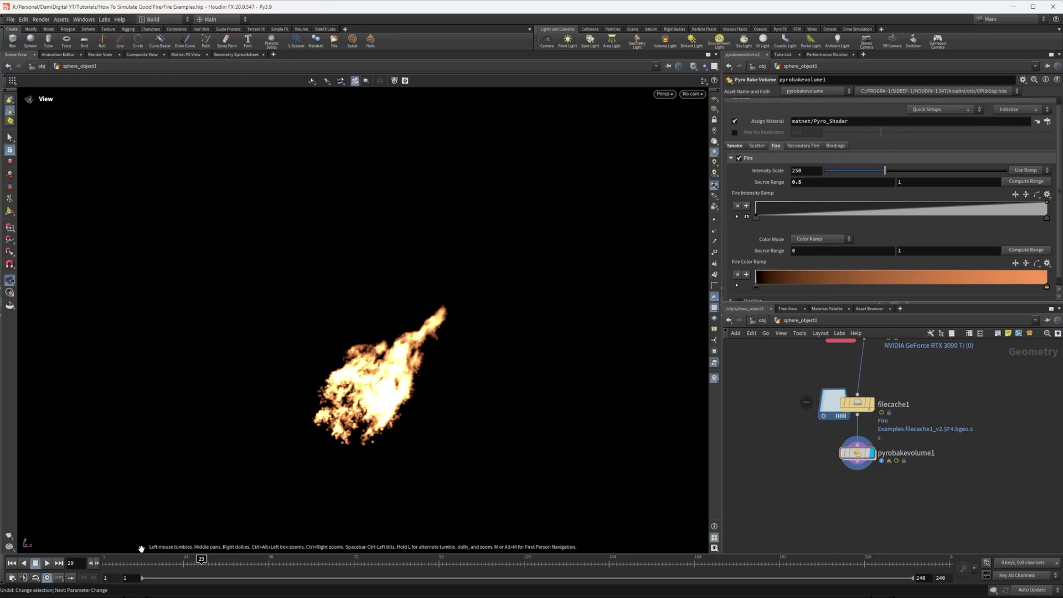
left_click_drag(153, 564, 169, 560)
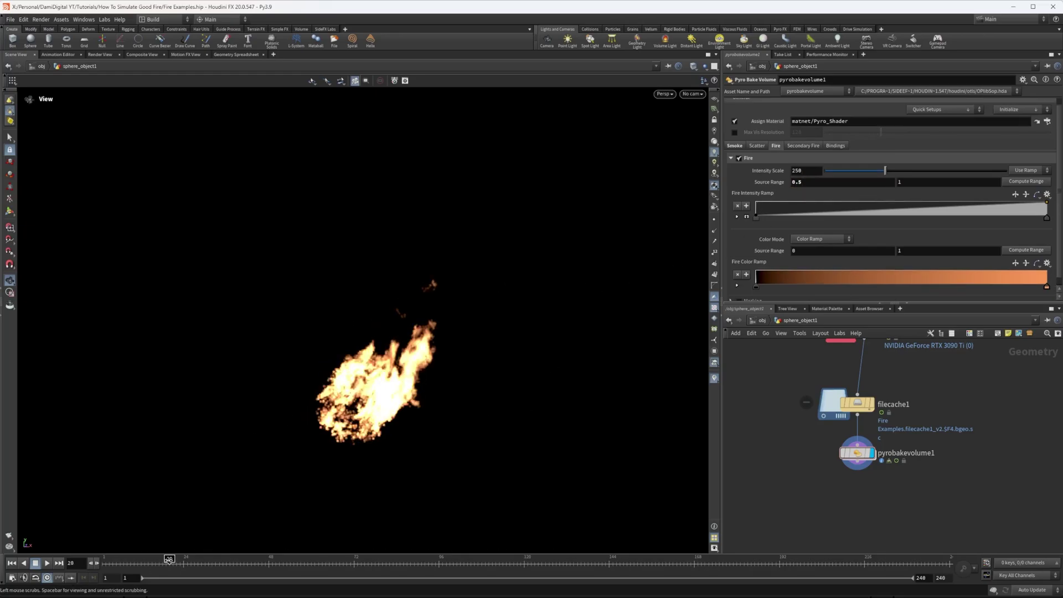
Try 0.3 and 0.5 as the minimum of the fire intensity source range, and settle on 0.4
left_click(827, 181)
type("0.3")
key("Return")
left_click(828, 182)
type("0.4")
key("Return")
left_click(827, 181)
type("5")
key("Return")
left_click(827, 181)
key("BackSpace")
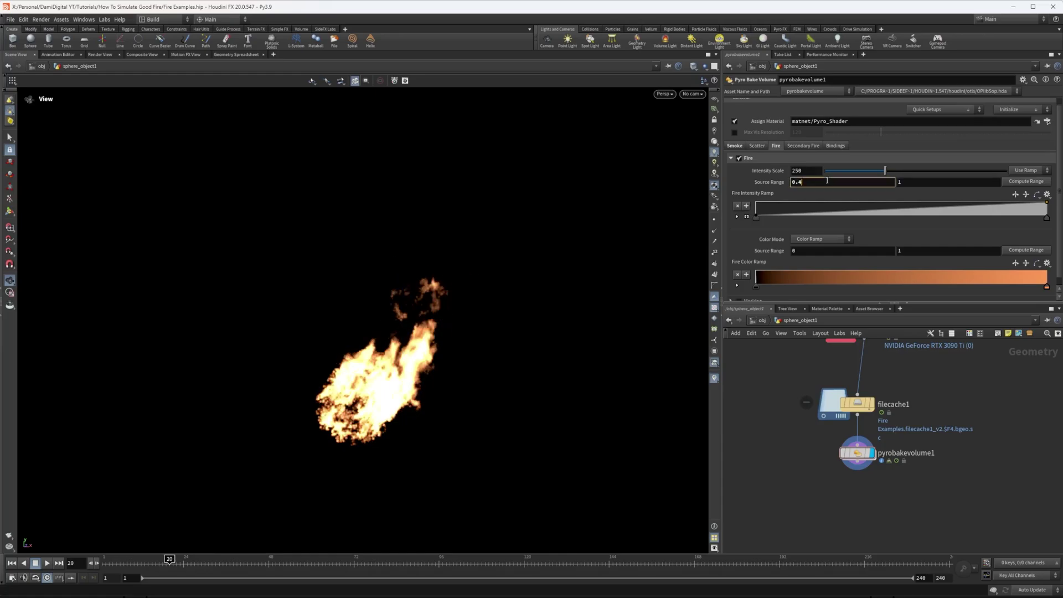
key("Return")
Play the cached fire from the start and scrub to frame 21 to inspect the flame shape
left_click_drag(123, 560, 55, 561)
left_click(47, 563)
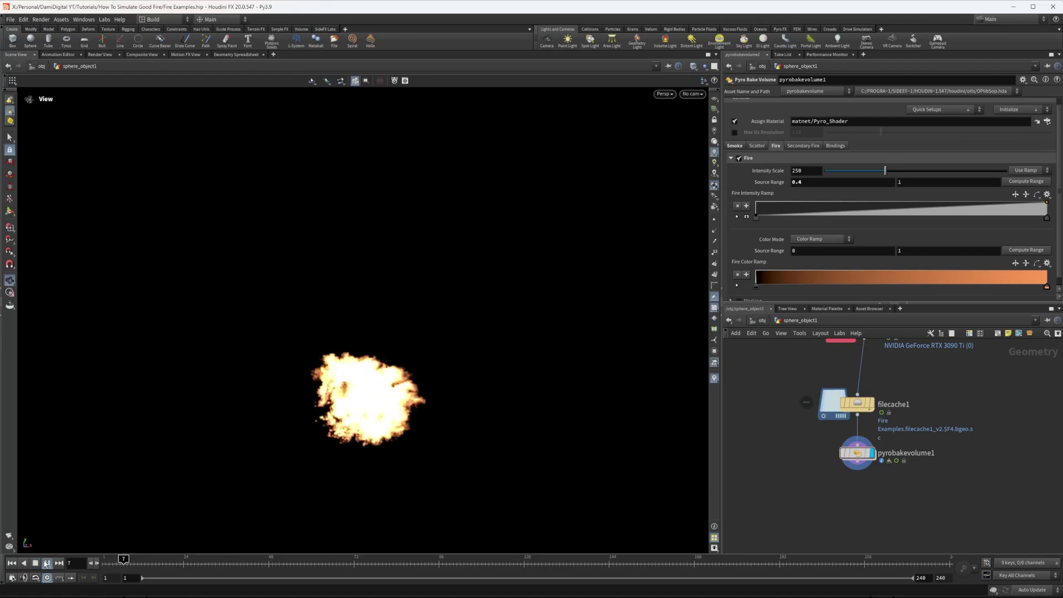
left_click(24, 562)
left_click_drag(811, 182, 717, 196)
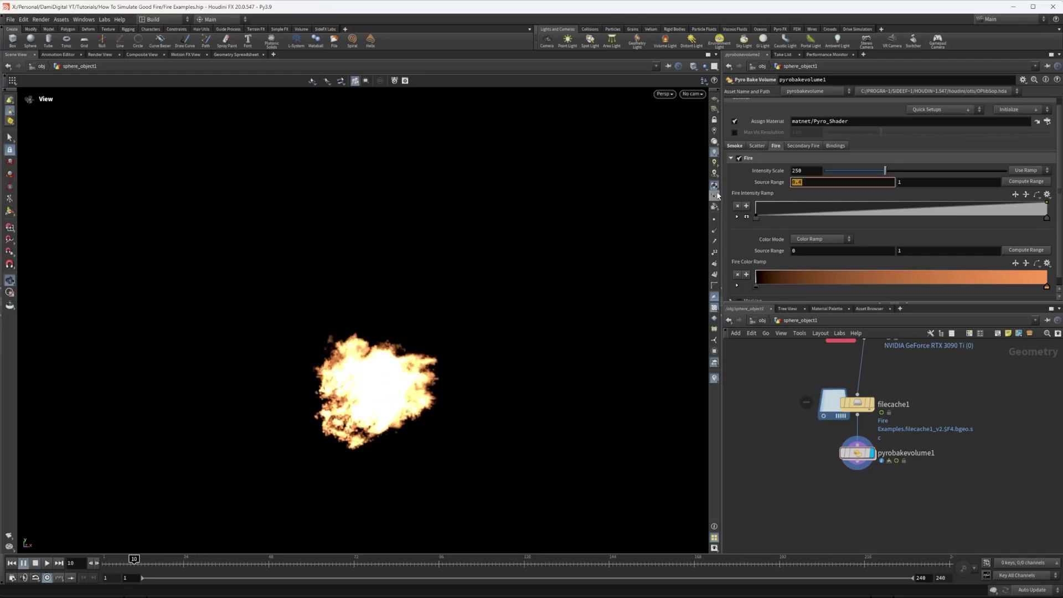
left_click_drag(110, 560, 173, 560)
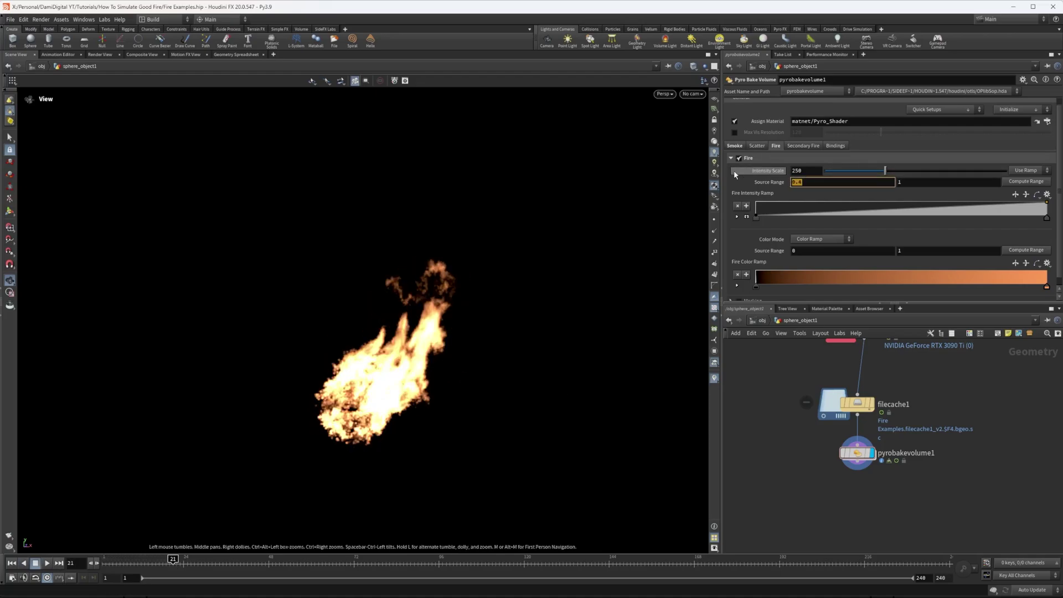
Compare the fire with a source range minimum of 0, and set the intensity source range to 0.4 and 1.5
mouse_move(735, 174)
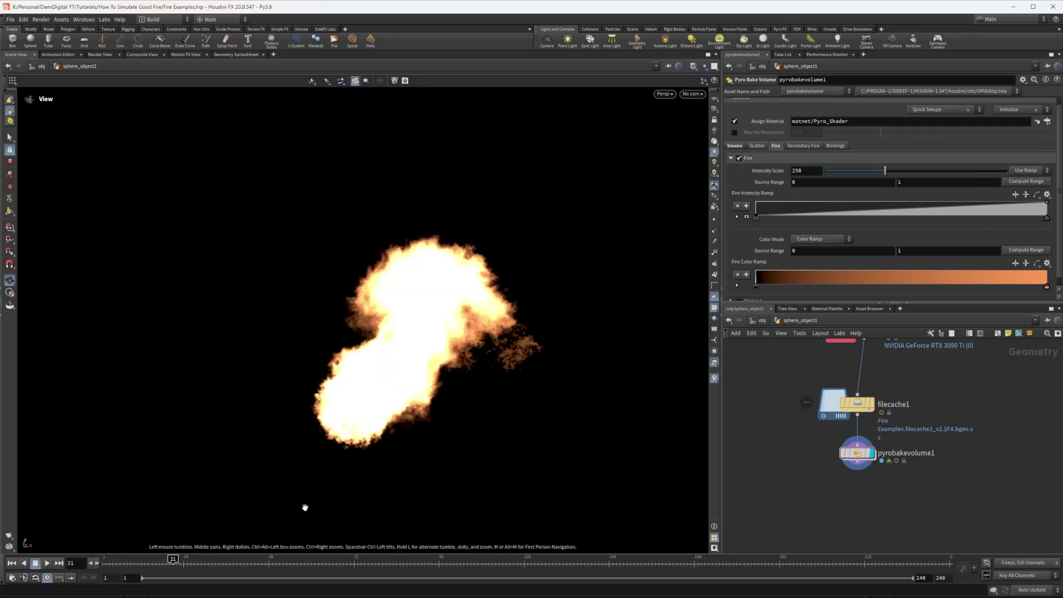
left_click(826, 183)
type(".4")
key("Return")
left_click(931, 182)
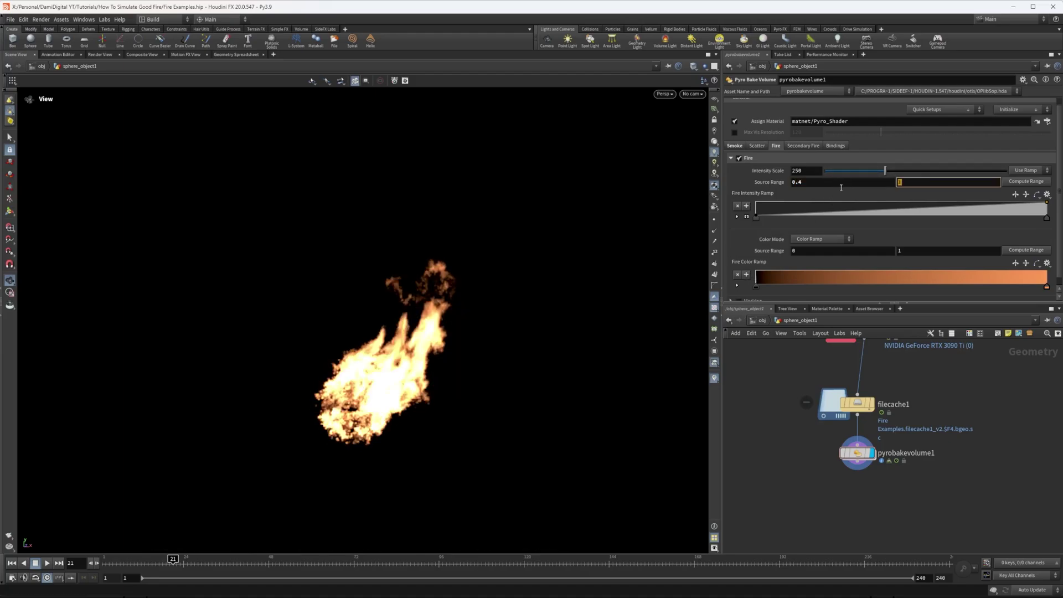
type("1.5")
key("Return")
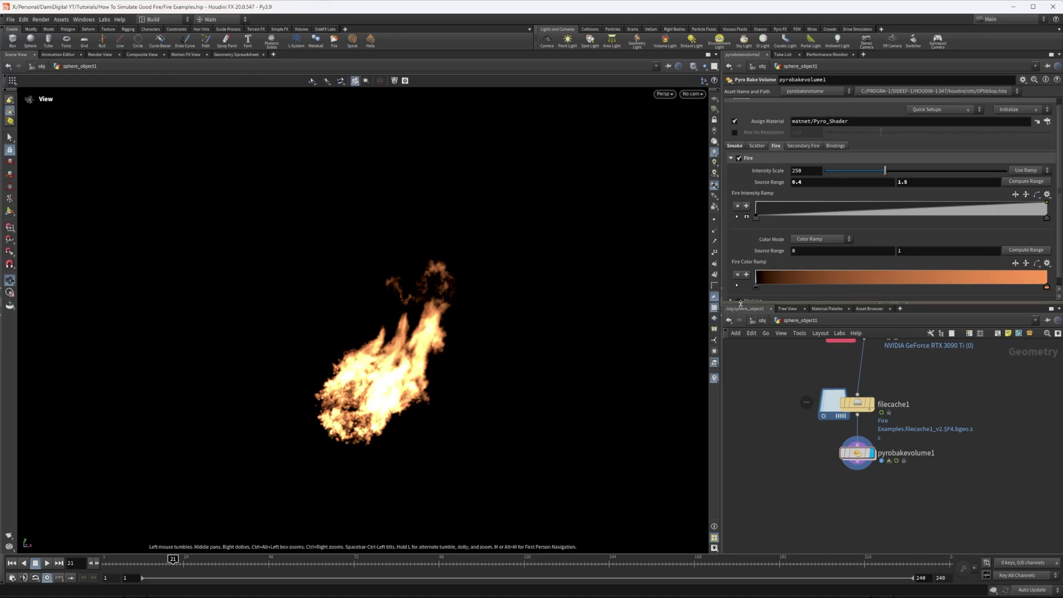
Play the fire from the first frame to review the 0.4 to 1.5 source range
left_click_drag(147, 557, 35, 559)
left_click(46, 564)
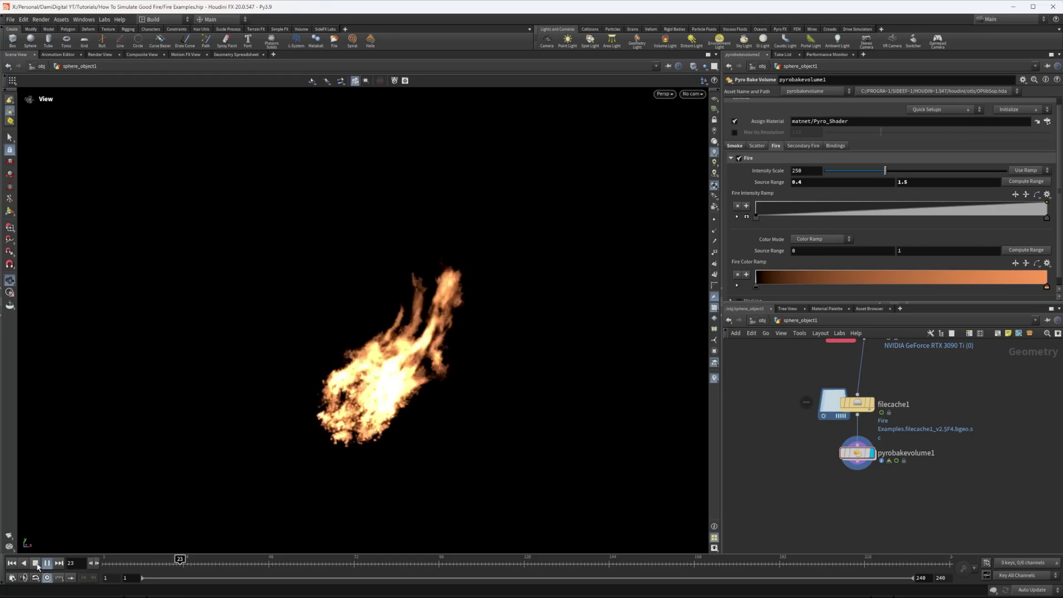
left_click(36, 563)
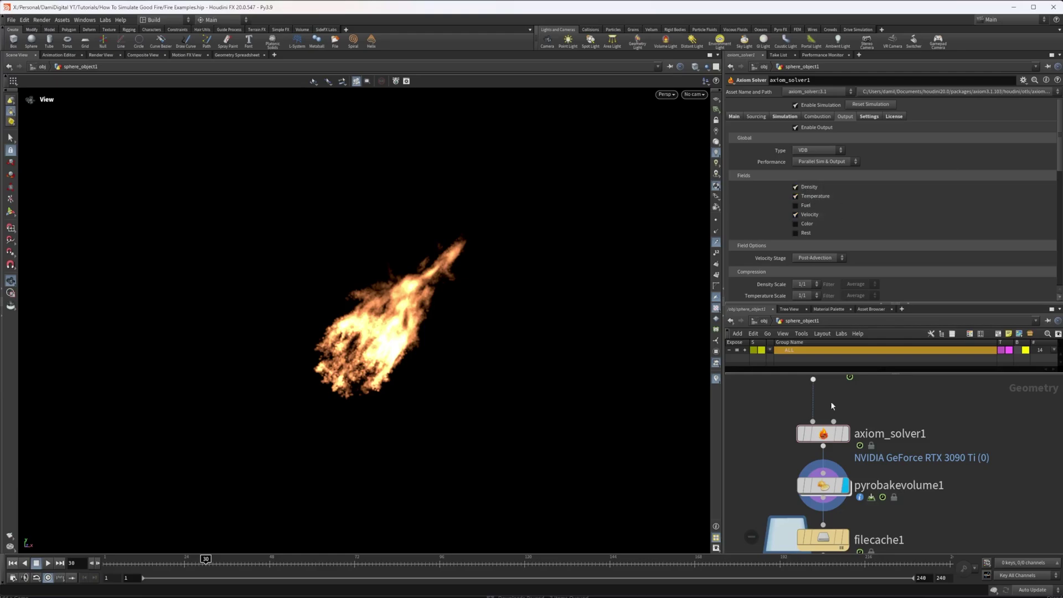
Return to the first frame and turn off the Temperature and Velocity output fields of the Axiom solver
left_click(12, 563)
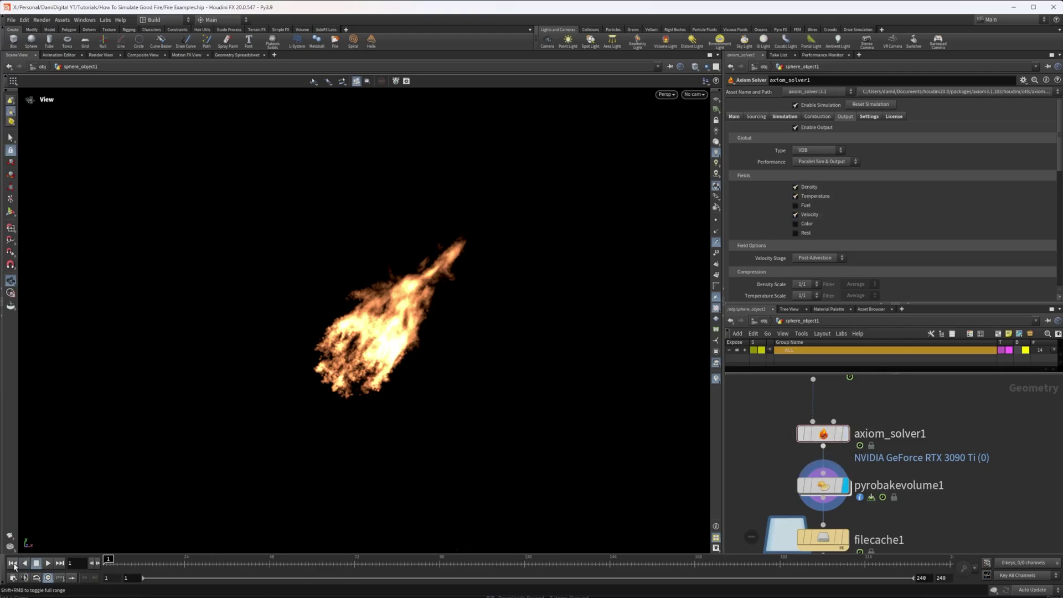
left_click(799, 223)
left_click(801, 215)
left_click(802, 194)
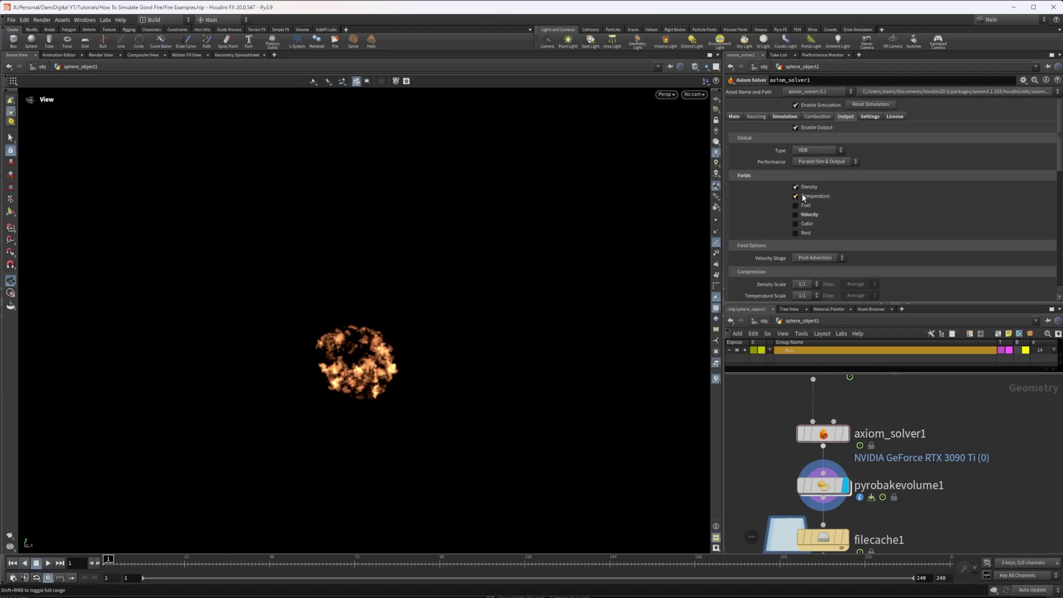
Preview the density-only output of axiom_solver1, and restore the Temperature and Velocity fields with pyrobakevolume1 displayed
left_click(845, 433)
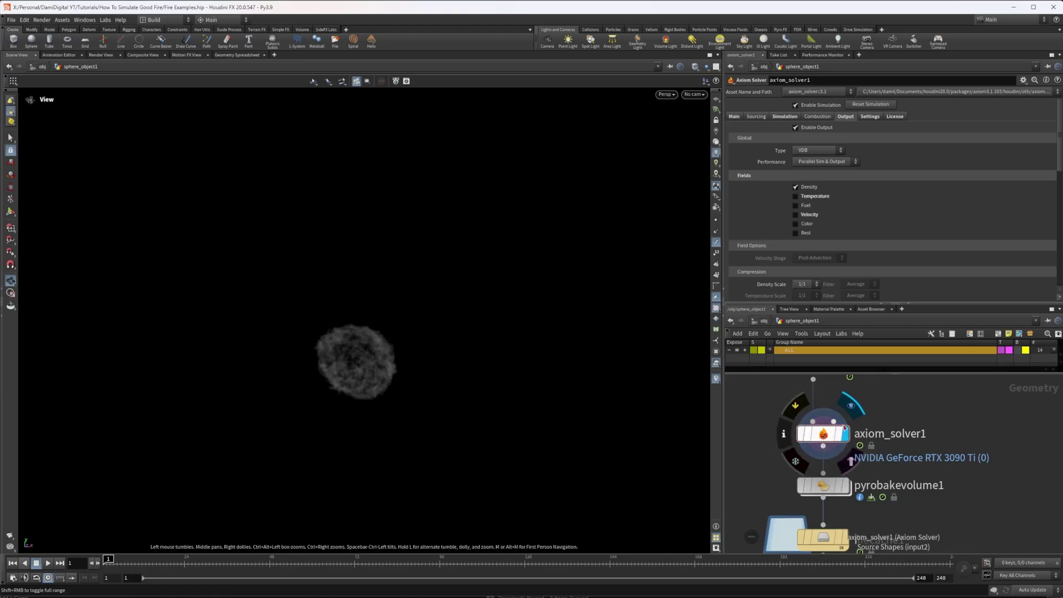
left_click(48, 563)
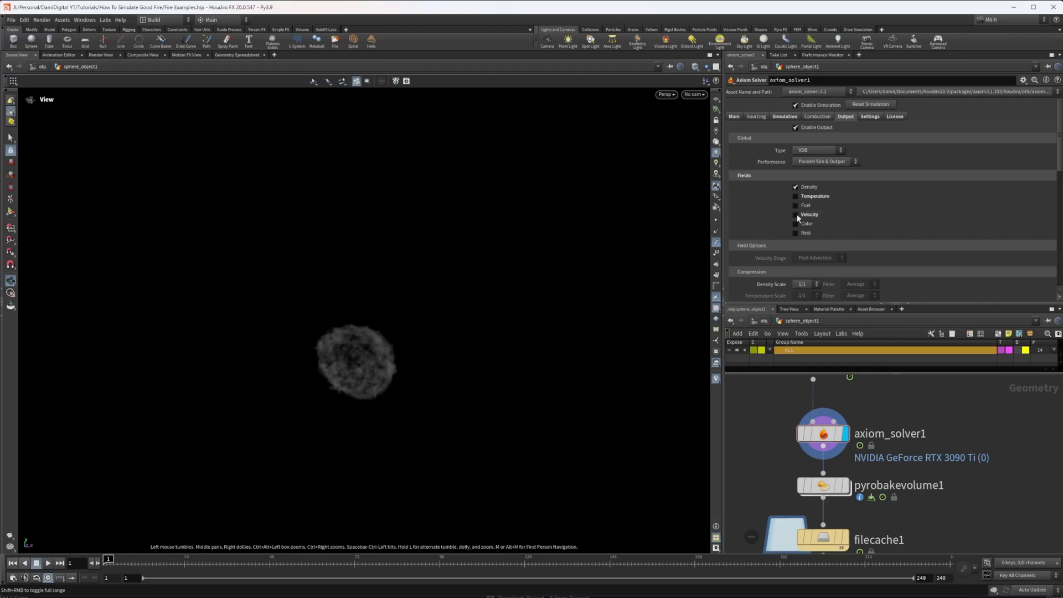
left_click(846, 485)
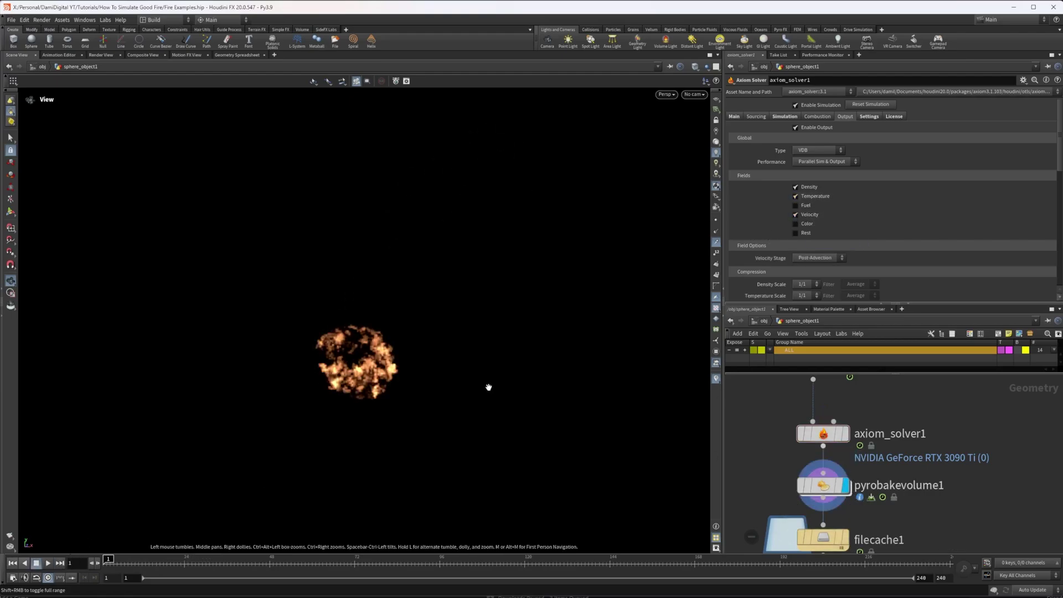
Check the field precision options in the solver settings, choosing 16-bit
left_click(869, 116)
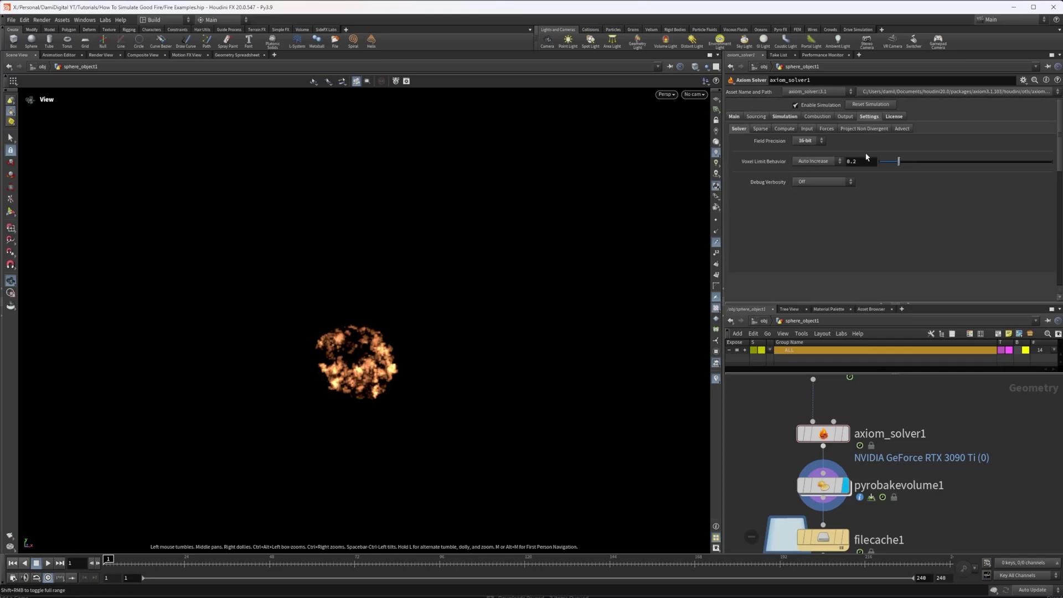
left_click(809, 142)
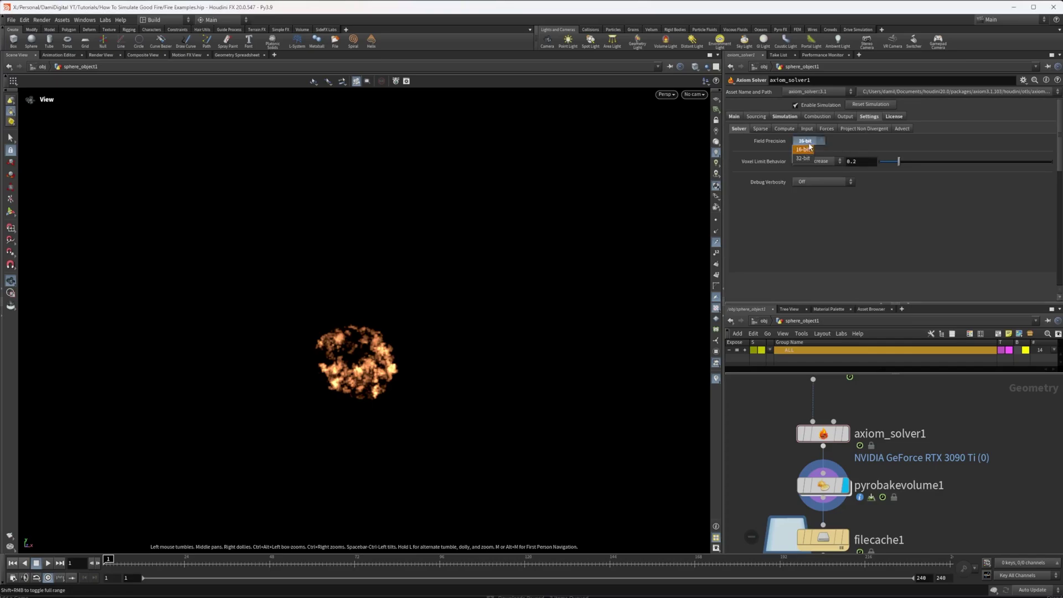
left_click(806, 150)
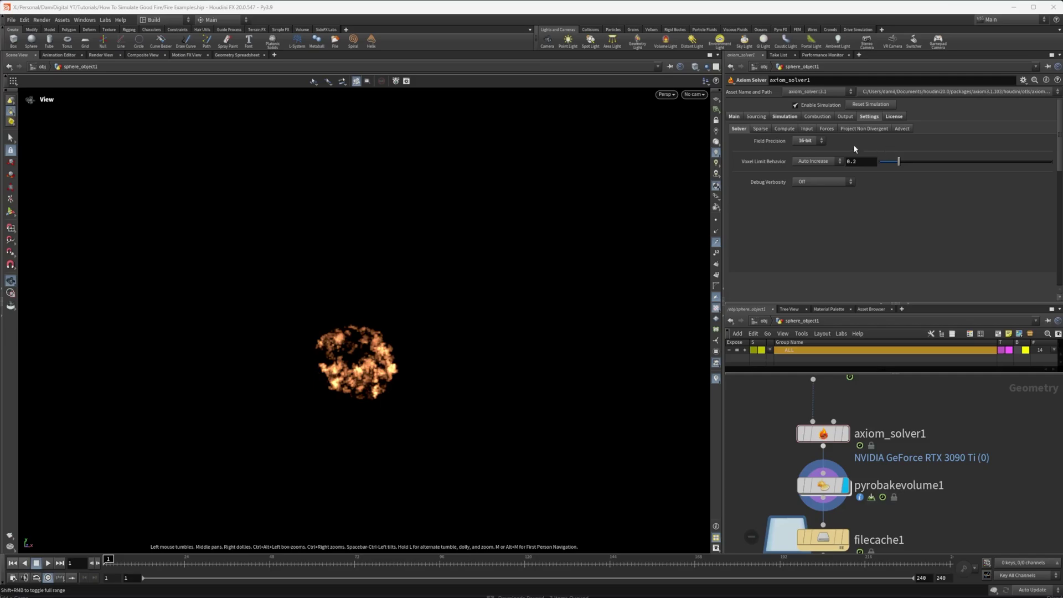
Choose 16-bit field precision for axiom_solver1 and play the sphere fire from the first frame
left_click(817, 141)
left_click(819, 148)
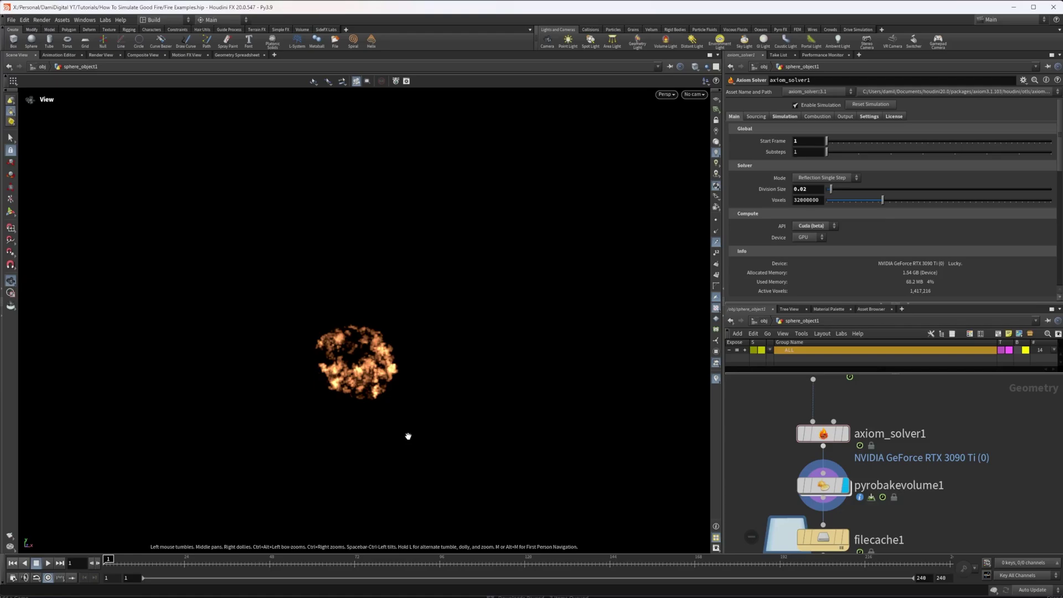
scroll(899, 489, "down", 3)
left_click(50, 563)
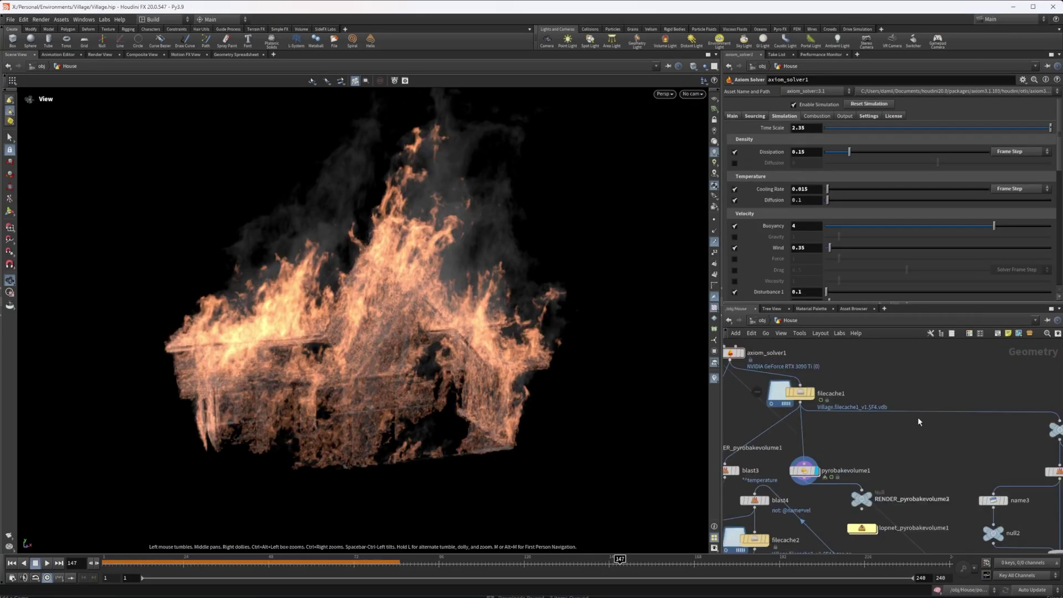
scroll(949, 430, "down", 3)
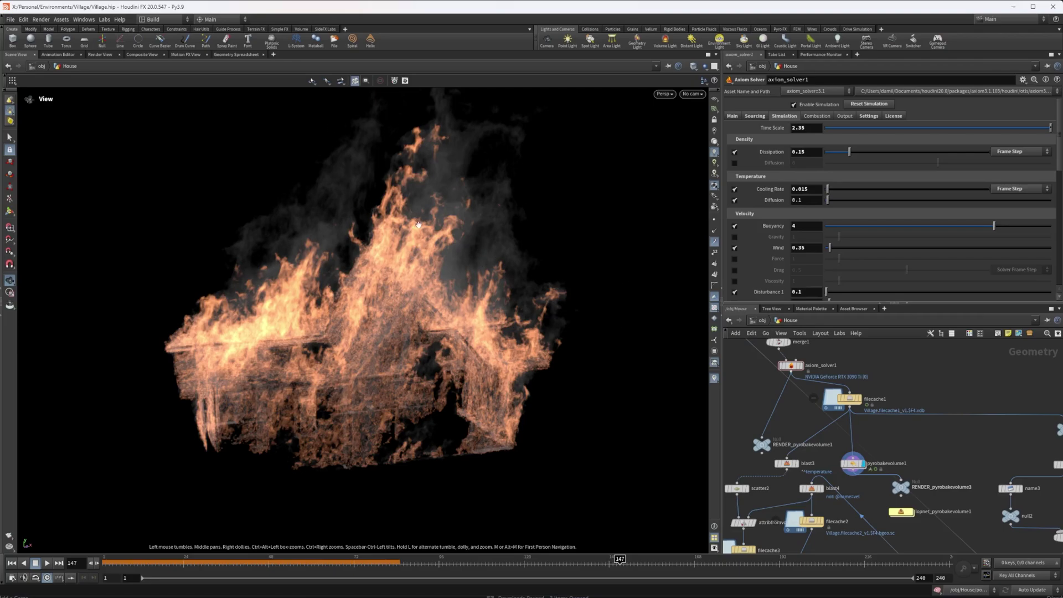
In the Village house scene, inspect filecache1 and follow its branch to the group setting of the blast5 node
left_click(849, 398)
middle_click_drag(846, 374, 826, 394)
scroll(826, 394, "up", 1)
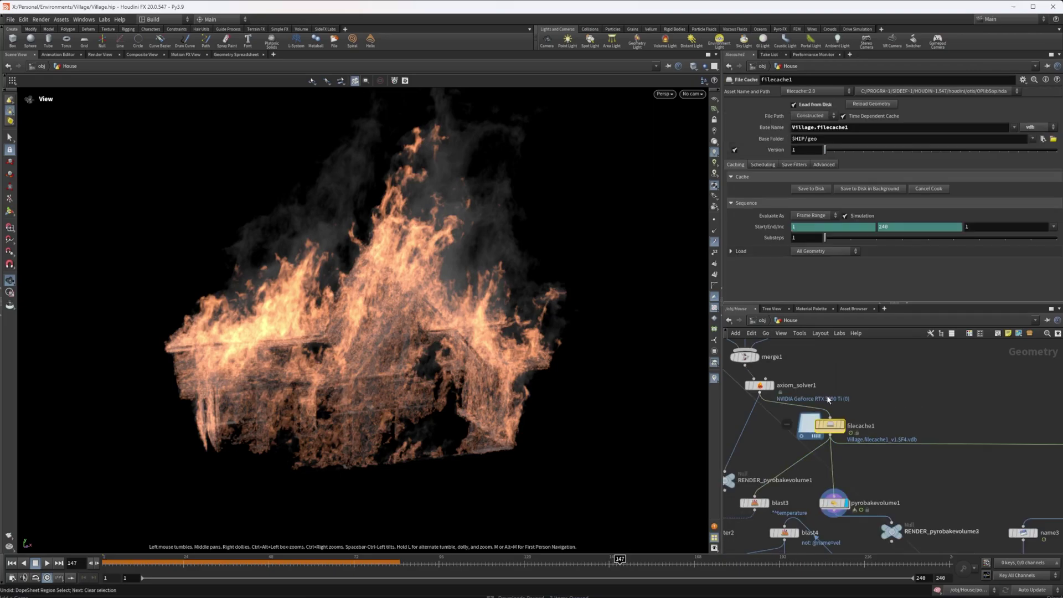
middle_click_drag(1014, 426, 812, 374)
left_click_drag(847, 360, 930, 451)
middle_click_drag(938, 410, 889, 370)
left_click_drag(922, 361, 971, 436)
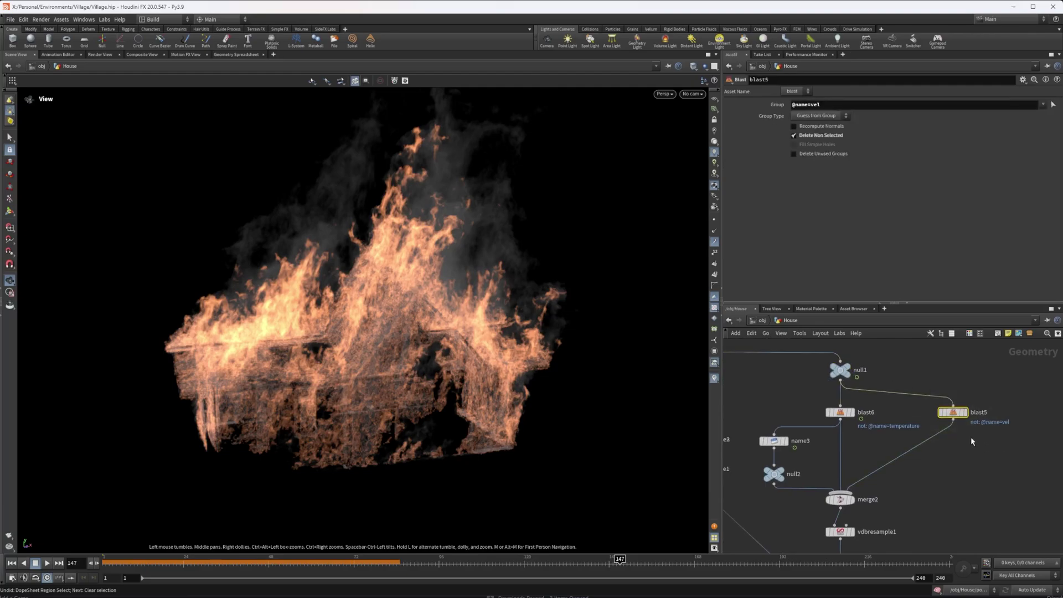
triple_click(816, 107)
Inspect the blast6 node's group setting and its connection into merge2
left_click_drag(997, 447, 947, 407)
middle_click_drag(915, 456, 981, 466)
left_click(890, 405)
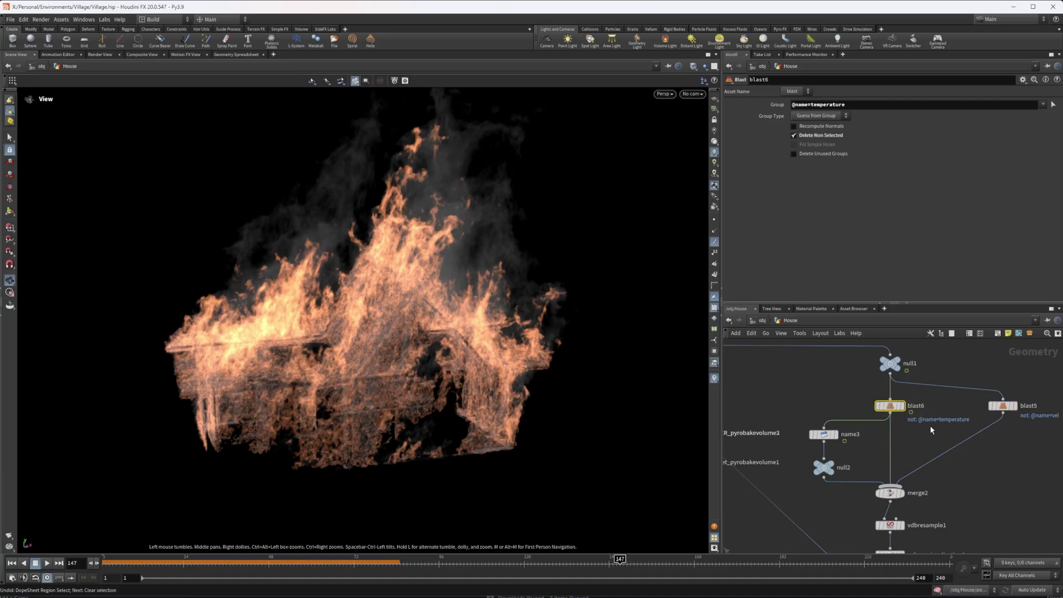
middle_click_drag(931, 427, 898, 429)
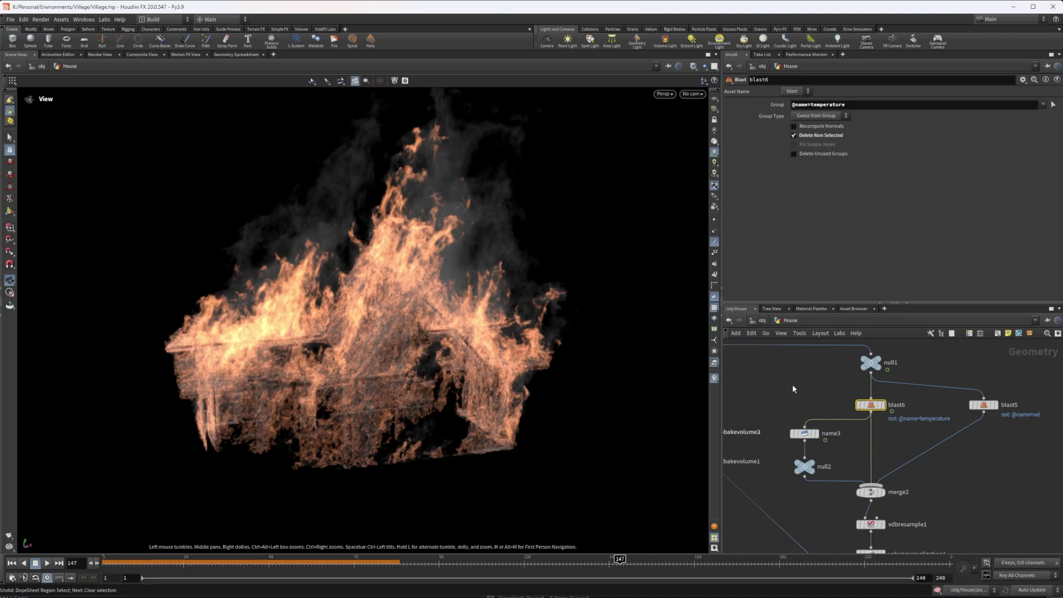
Inspect the name3 node's group and name settings and its link through null2
mouse_move(827, 397)
middle_mouse_down()
mouse_move(840, 395)
mouse_move(840, 381)
middle_mouse_up()
left_click_drag(783, 374, 835, 420)
middle_click_drag(834, 420, 852, 425)
left_click_drag(899, 162, 819, 163)
key("Tab")
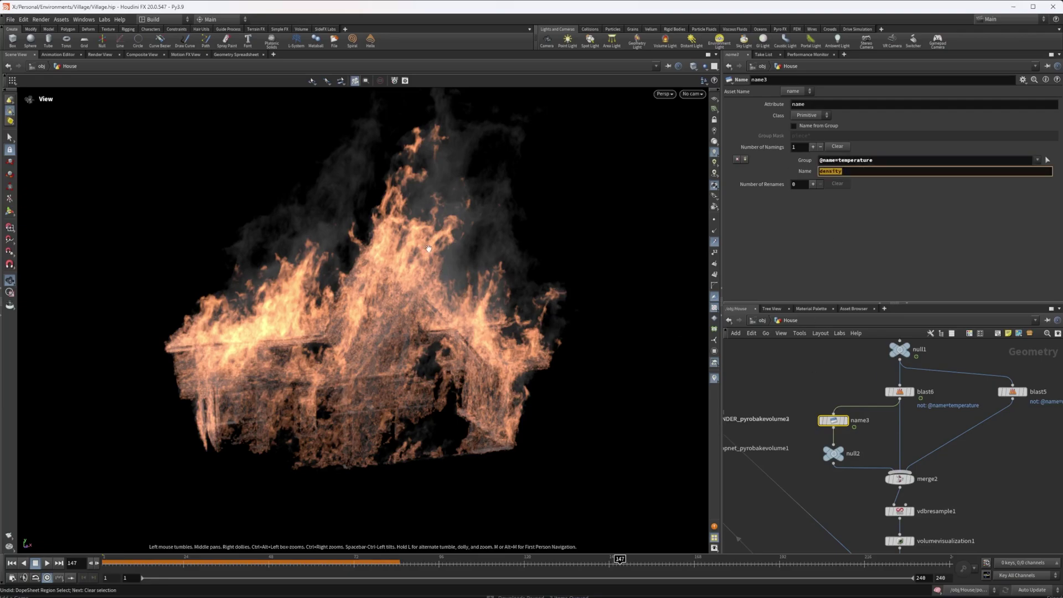
middle_click_drag(875, 448, 861, 436)
mouse_move(826, 442)
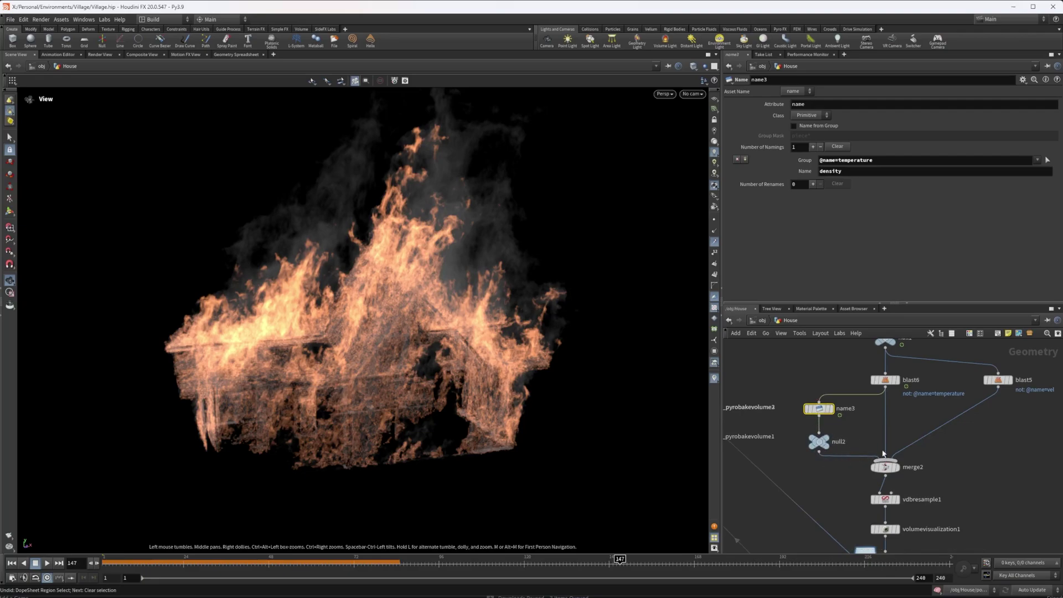
Display the merge2 volume and the vdbresample1 output, and check the resample's voxel size
middle_click_drag(900, 471, 872, 450)
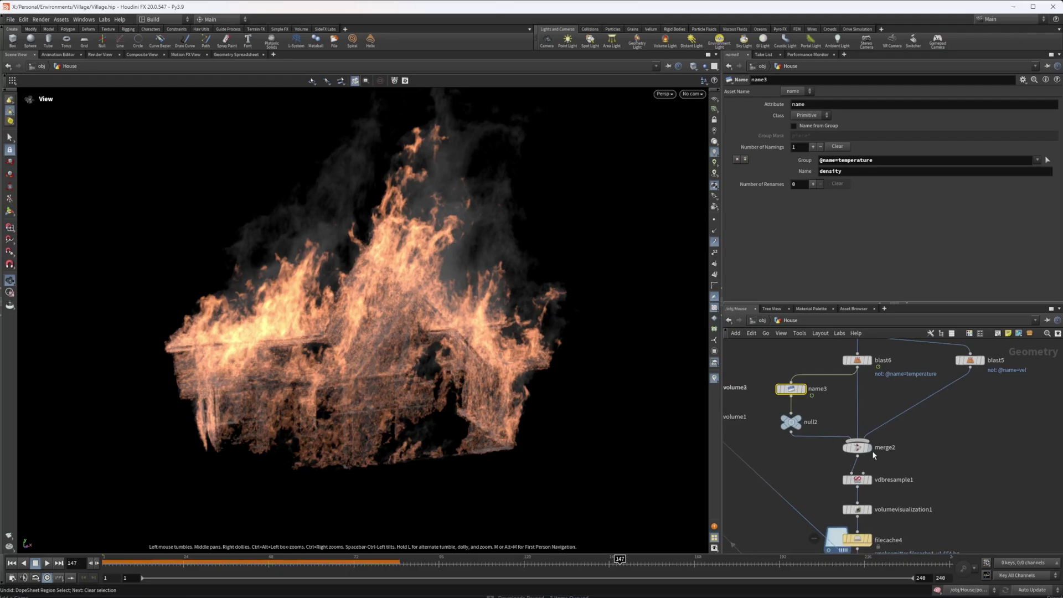
left_click(873, 453)
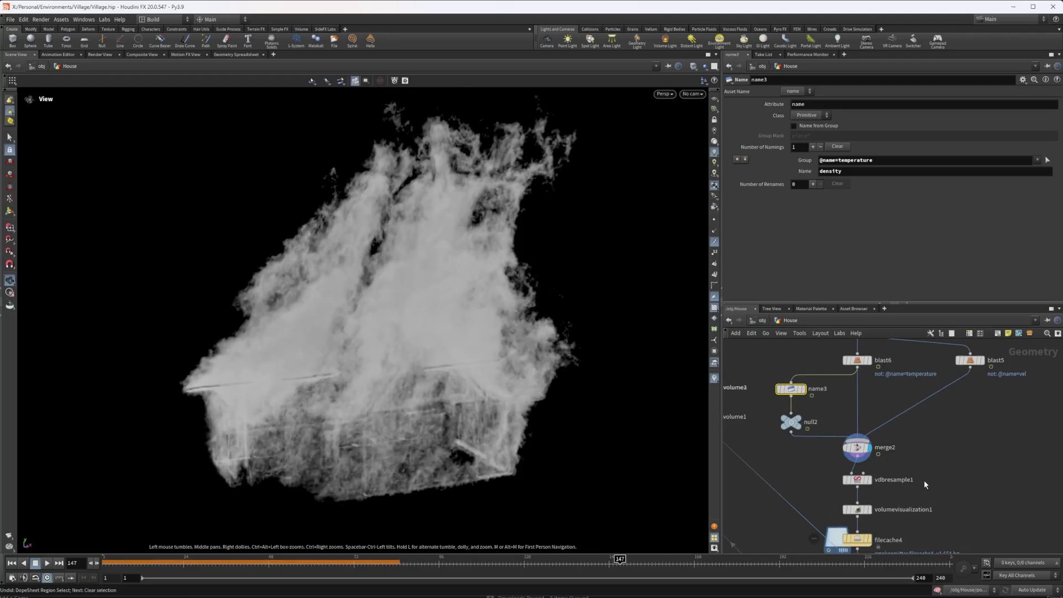
middle_click_drag(926, 487, 944, 449)
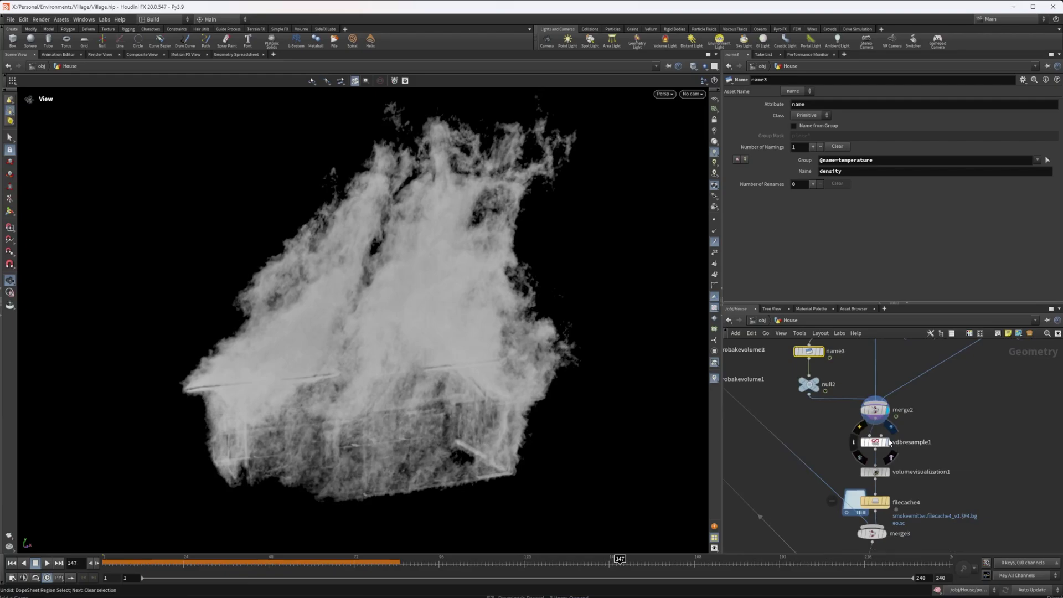
left_click(888, 441)
left_click(875, 442)
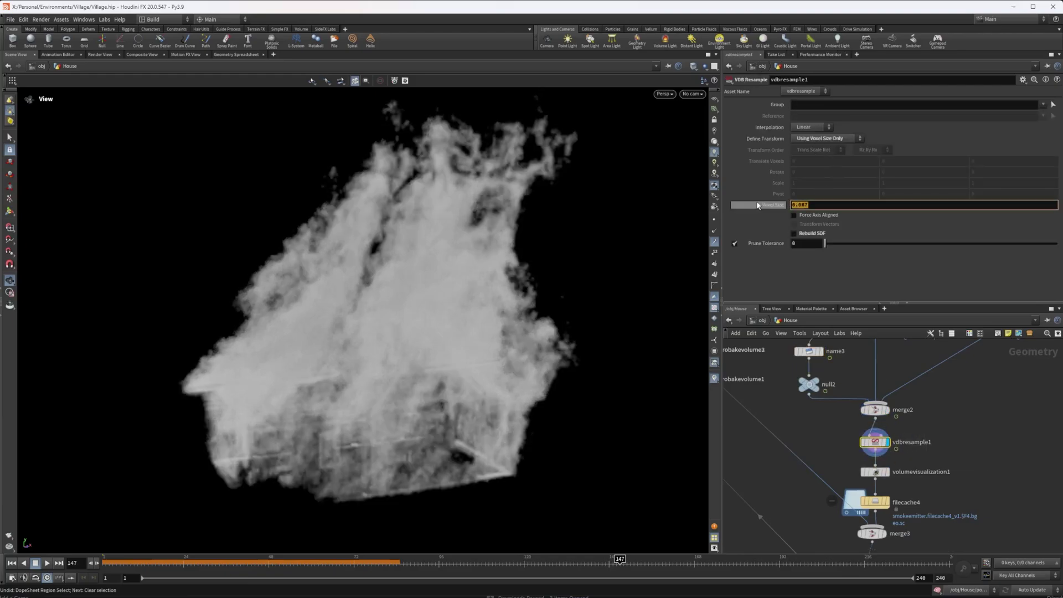
Compare the detail of the merge2 volume with the resampled vdbresample1 volume around the house
left_click_drag(387, 324, 496, 360)
left_click(888, 410)
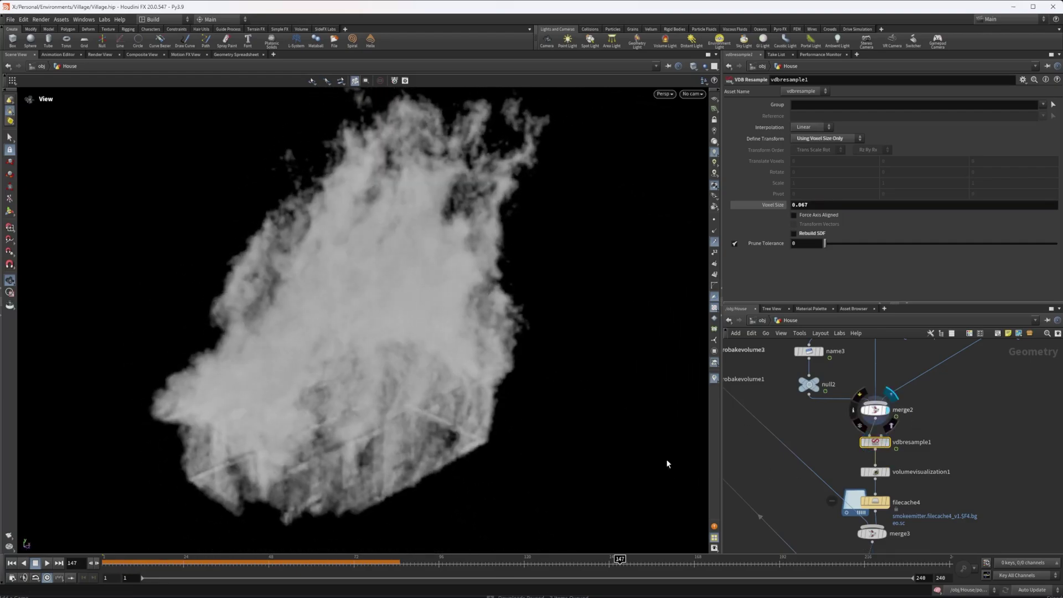
left_click_drag(330, 313, 420, 388)
left_click(890, 442)
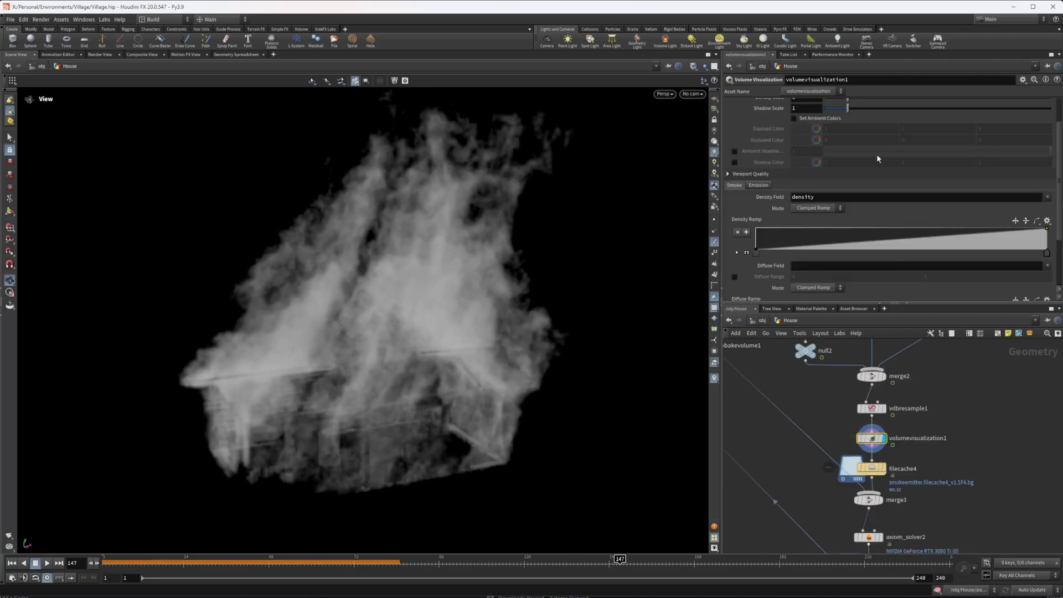
Display the volumevisualization1 output and examine its smoke and density scale settings
scroll(877, 158, "up", 3)
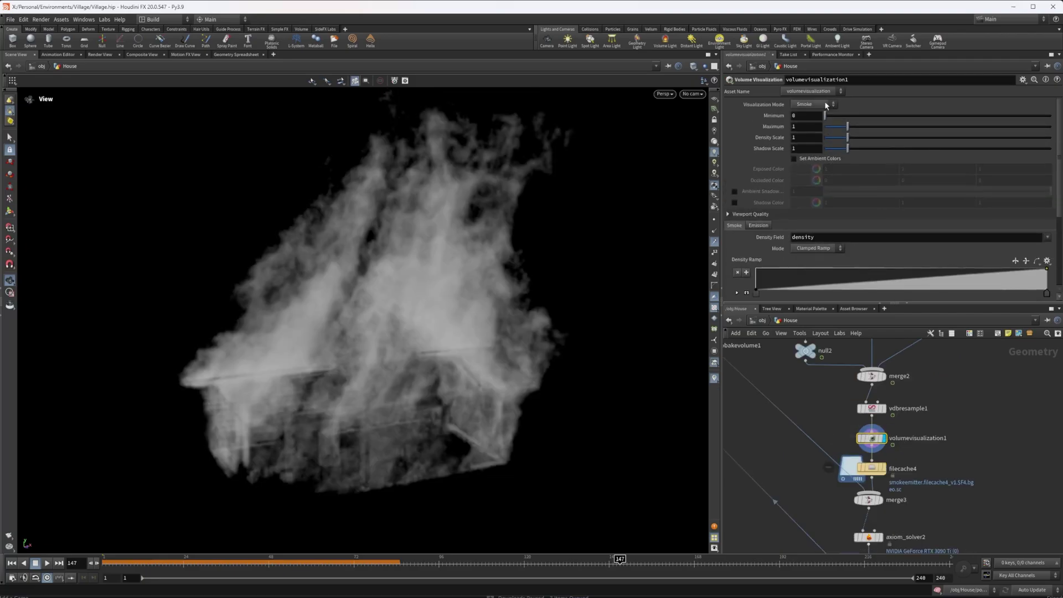
scroll(854, 247, "down", 4)
scroll(855, 244, "up", 1)
left_click_drag(818, 152, 773, 143)
left_click(762, 140)
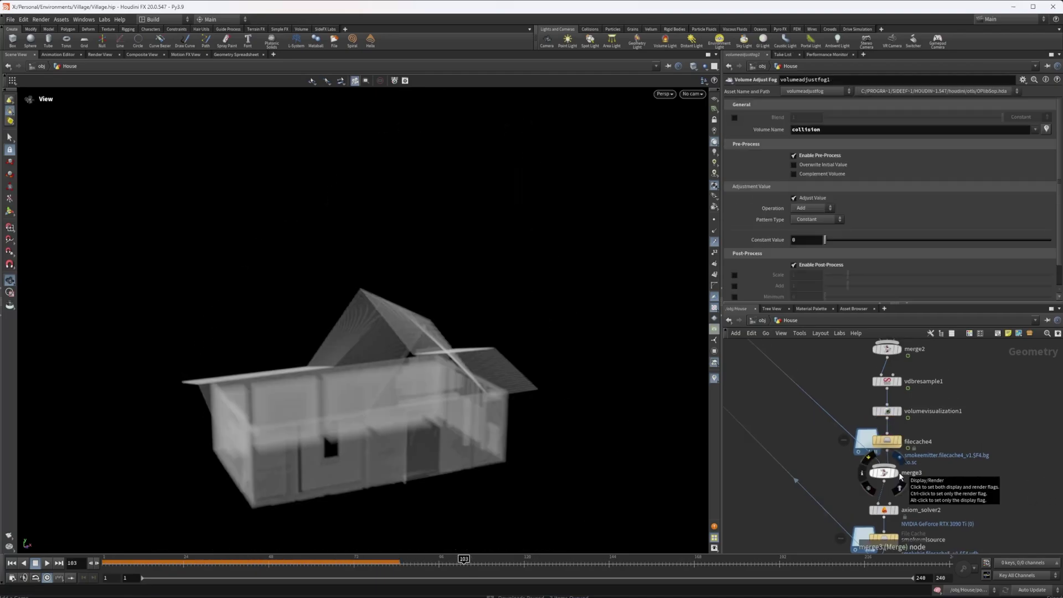
Trace the collision volume from volumeadjustfog1 down to its connection into merge3
left_click(794, 383)
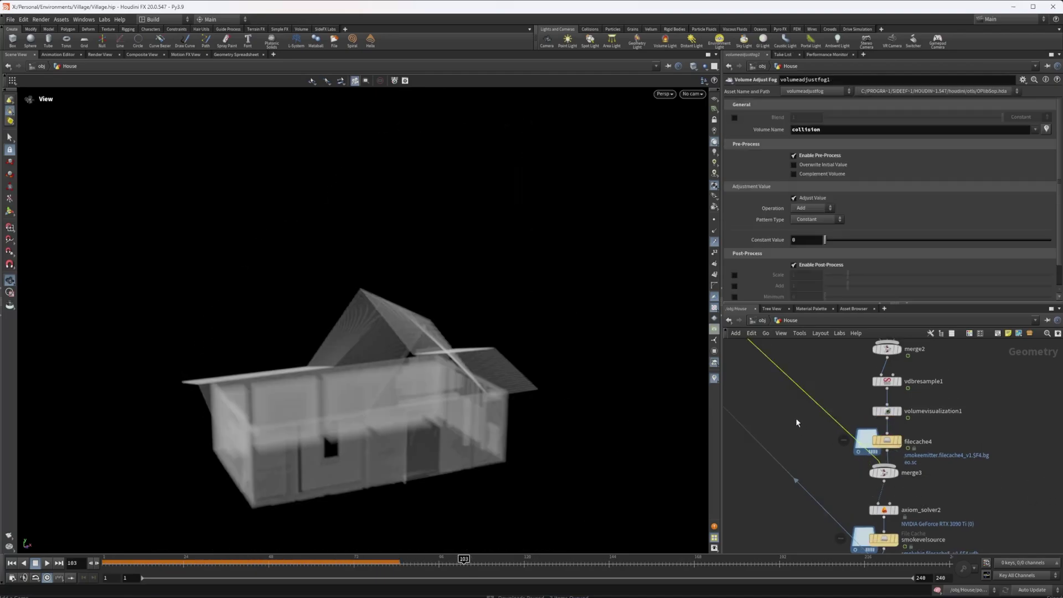
middle_click_drag(795, 418, 908, 551)
middle_click_drag(808, 372, 864, 550)
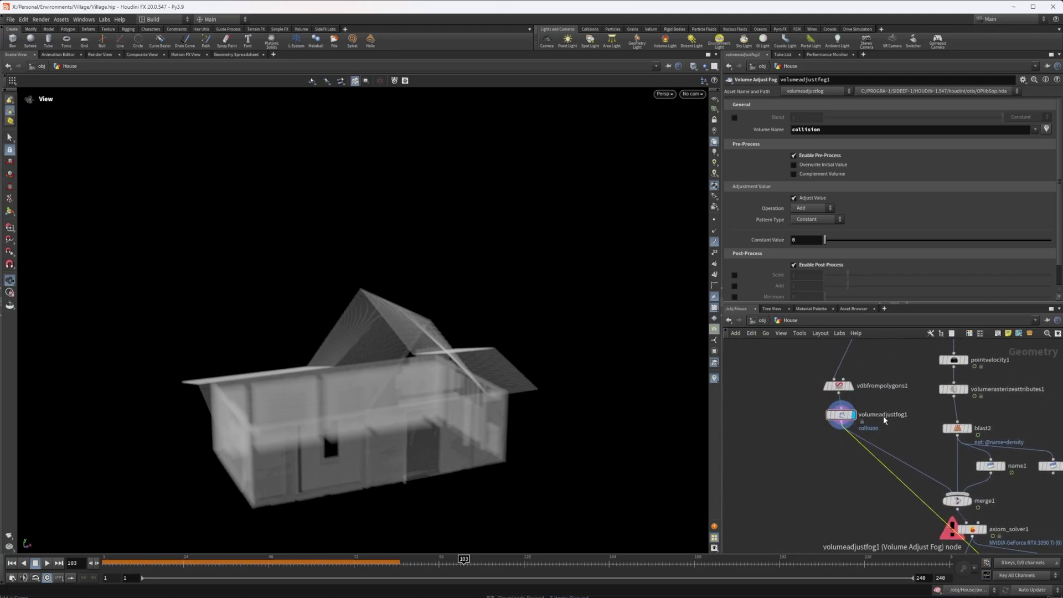
middle_click_drag(941, 540, 786, 288)
middle_click_drag(1027, 426, 904, 317)
middle_click_drag(1028, 470, 854, 335)
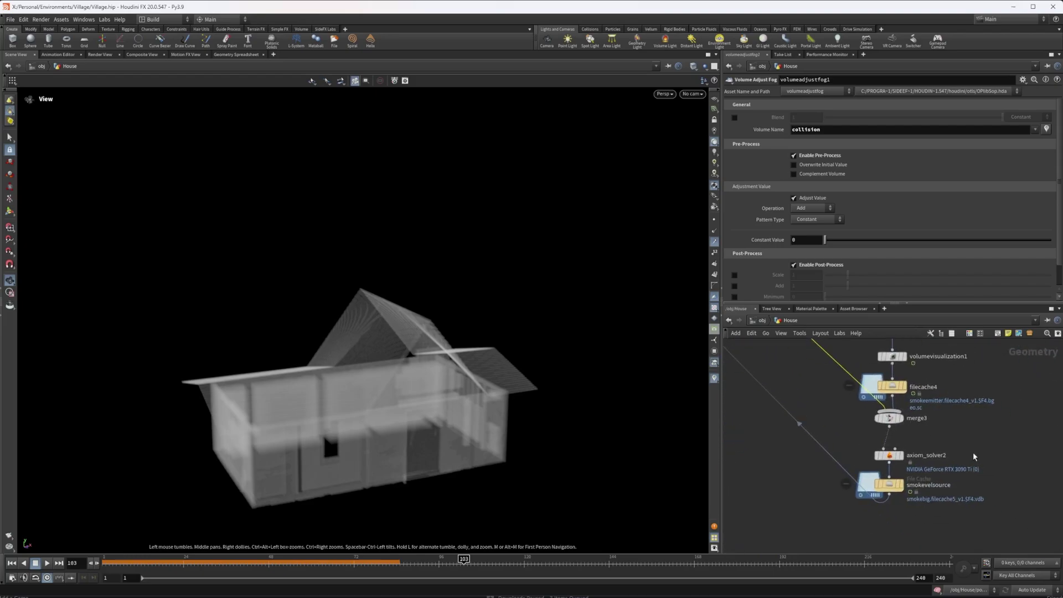
Display the merged smoke source of merge3 and the axiom_solver2 output
left_click(902, 418)
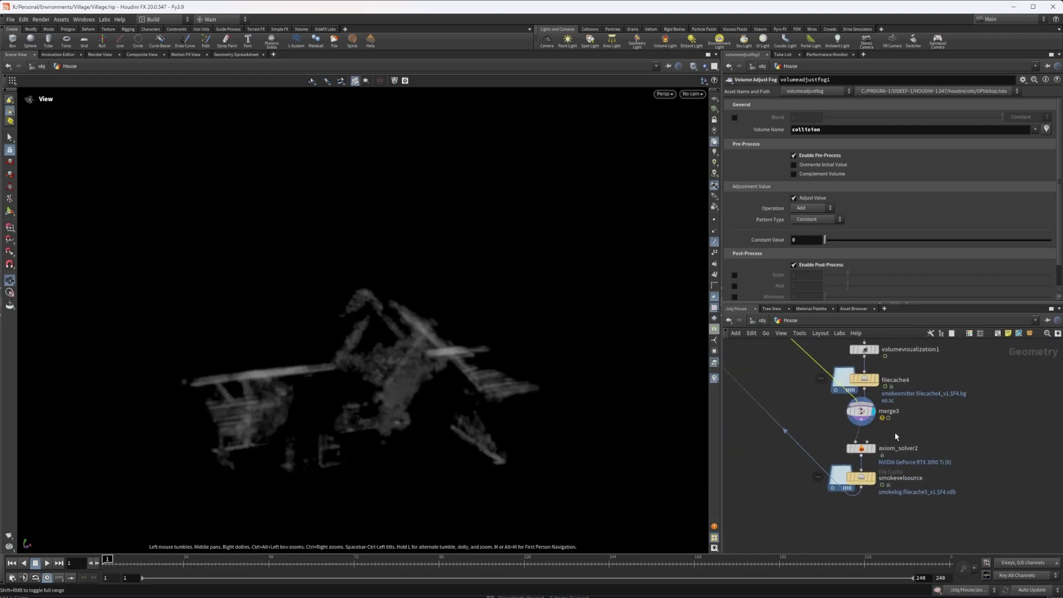
middle_click_drag(872, 458, 887, 456)
mouse_move(890, 454)
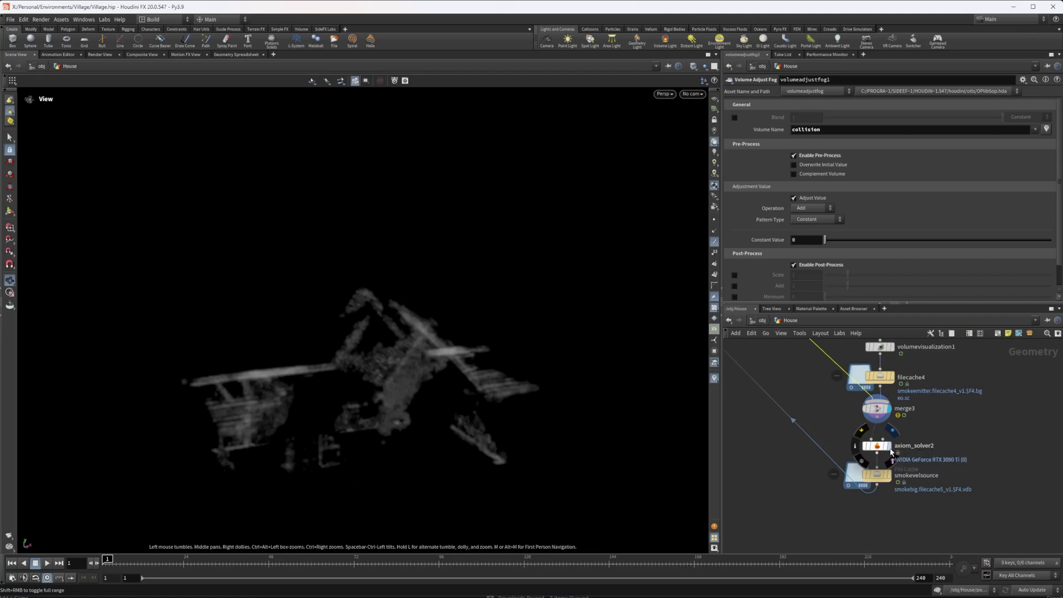
left_click(890, 450)
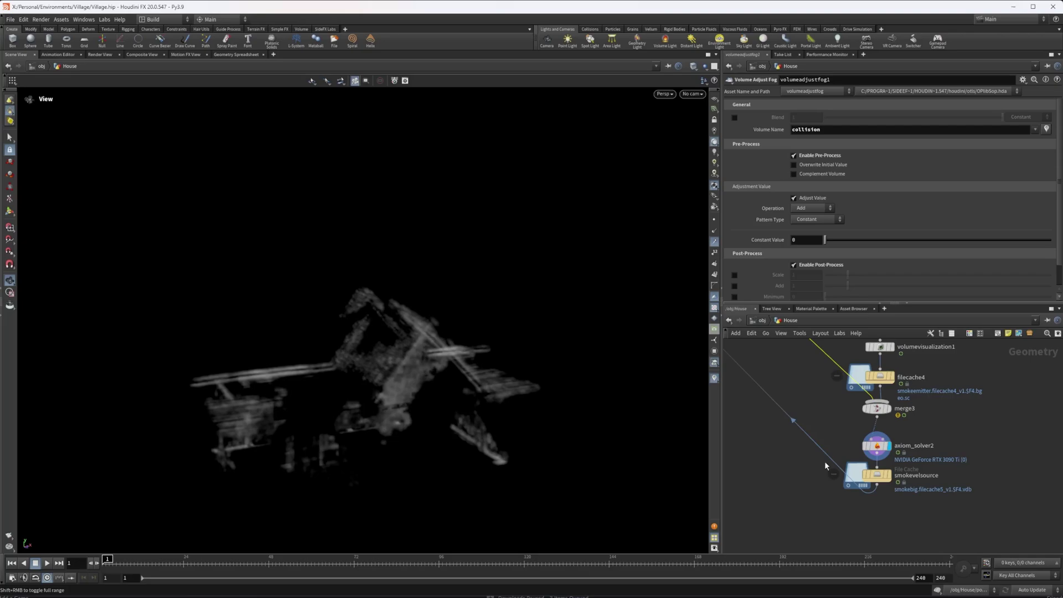
Play the cached smoke of smokevelsource from the first frame and stop at frame 75
mouse_move(892, 449)
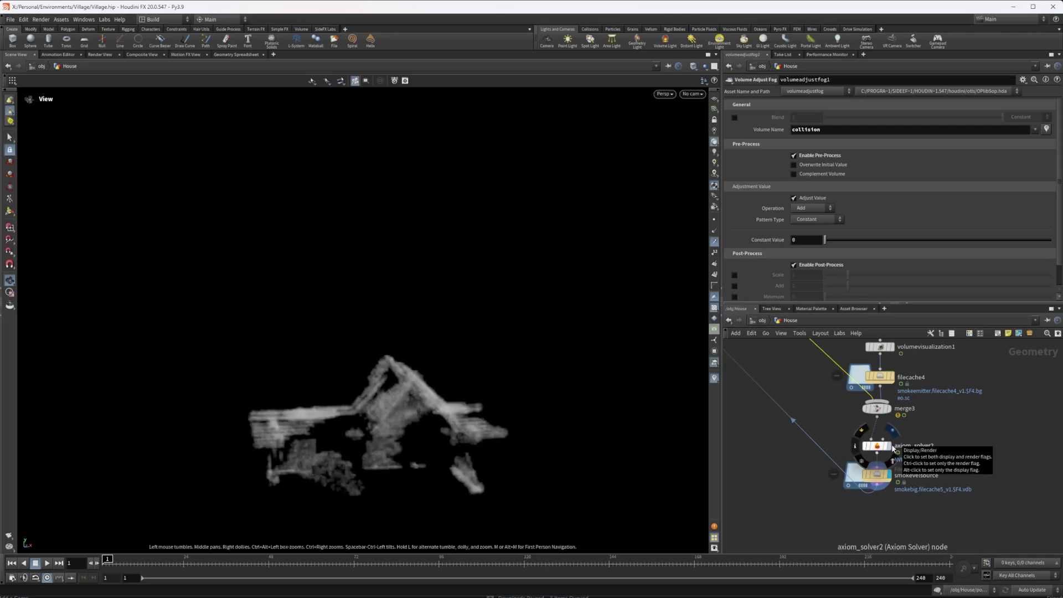
mouse_move(892, 473)
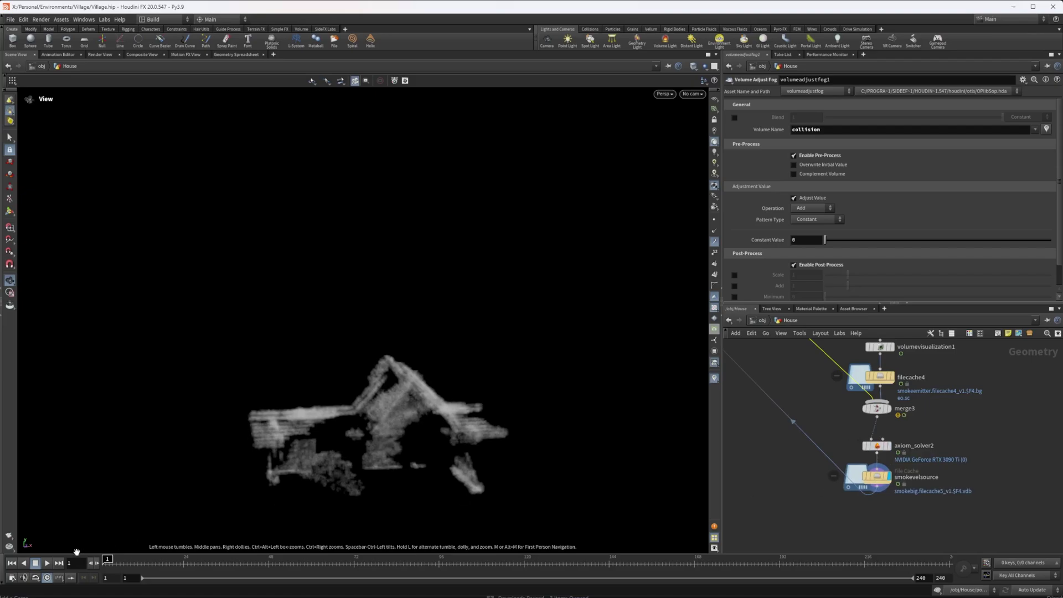
left_click(46, 562)
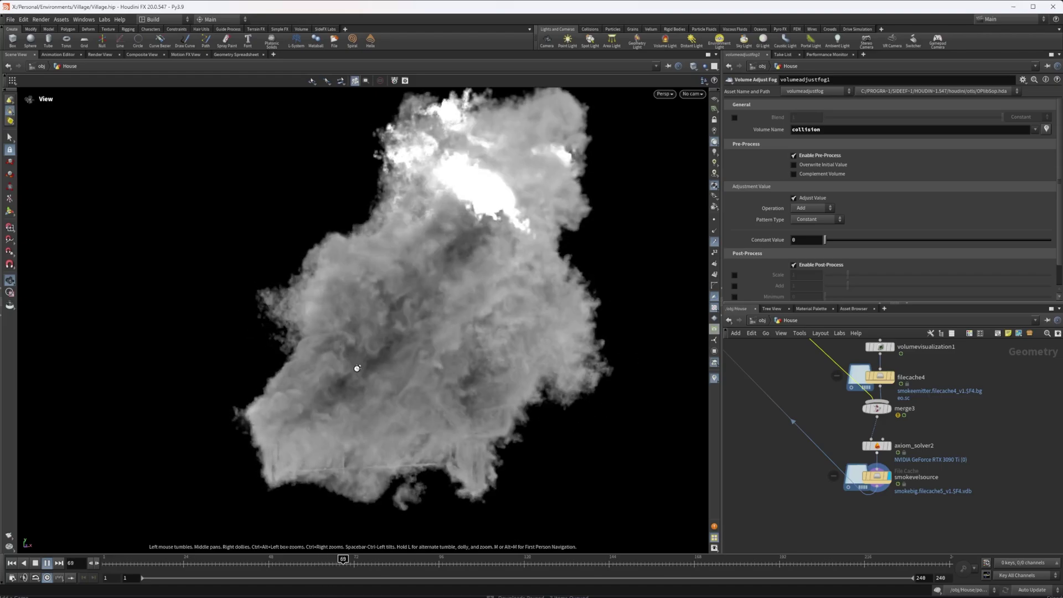
left_click(35, 566)
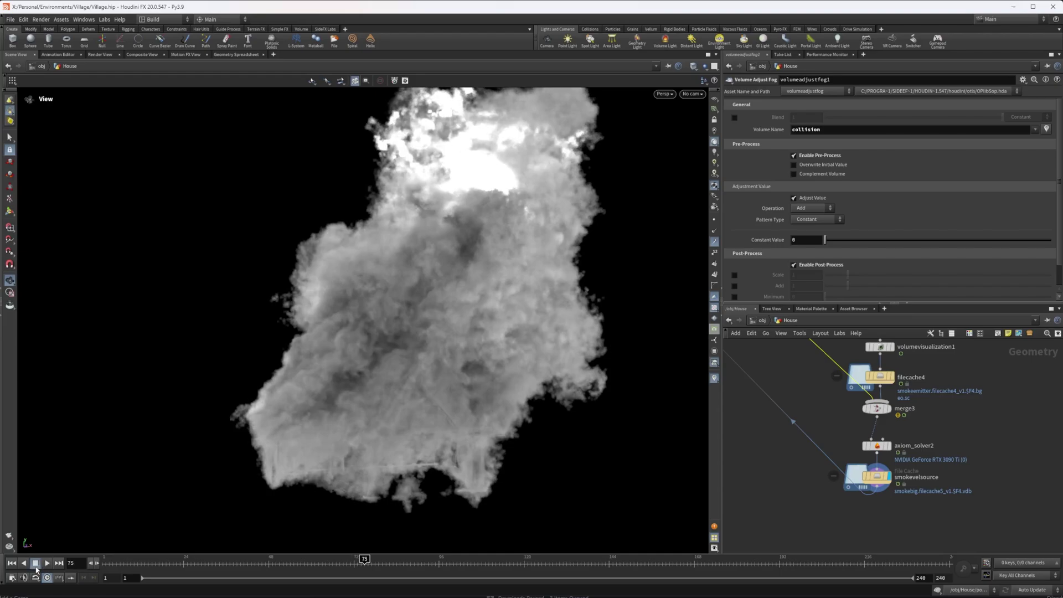
Open axiom_solver2 and review its simulation settings, including buoyancy, wind, disturbance, turbulence and confinement
middle_click_drag(831, 392, 1025, 470)
scroll(1025, 470, "down", 2)
scroll(909, 419, "up", 1)
middle_click_drag(899, 388, 911, 507)
middle_click_drag(974, 409, 979, 461)
scroll(869, 390, "down", 5)
scroll(903, 416, "up", 5)
left_click(885, 398)
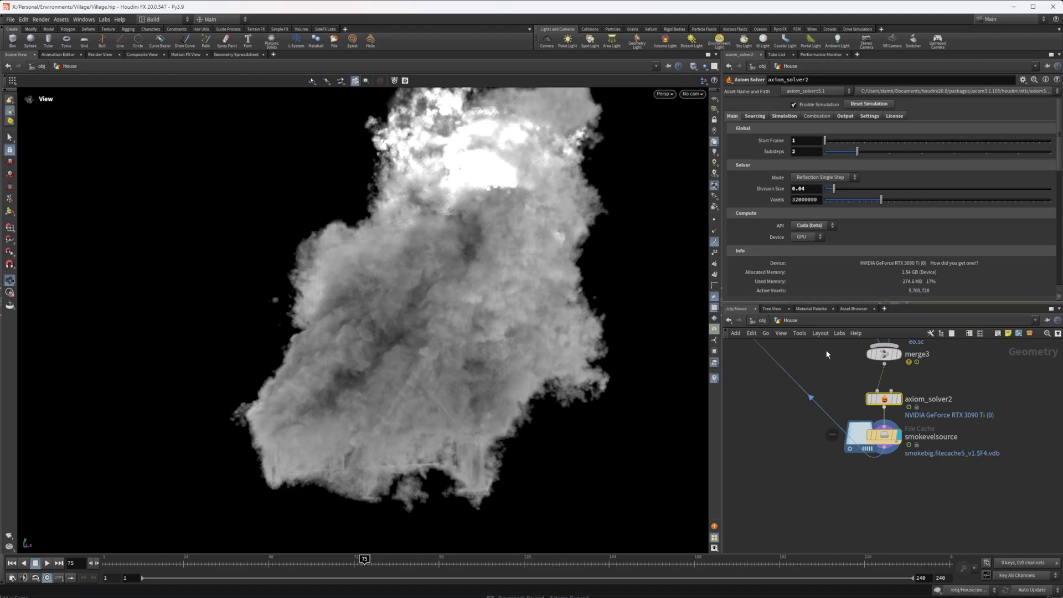
left_click(763, 116)
left_click(777, 116)
scroll(833, 195, "down", 3)
scroll(834, 205, "down", 4)
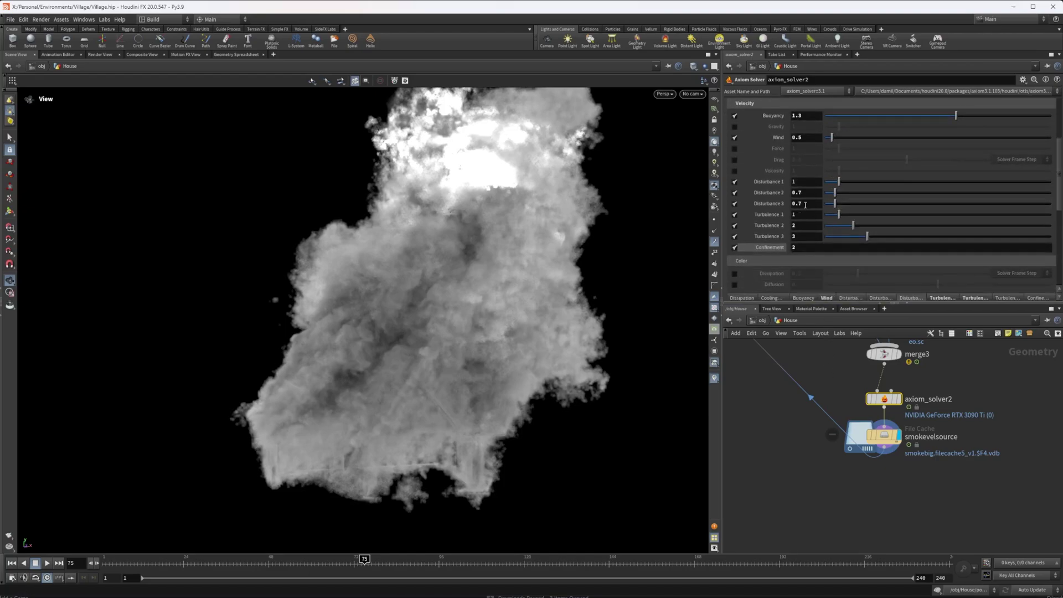